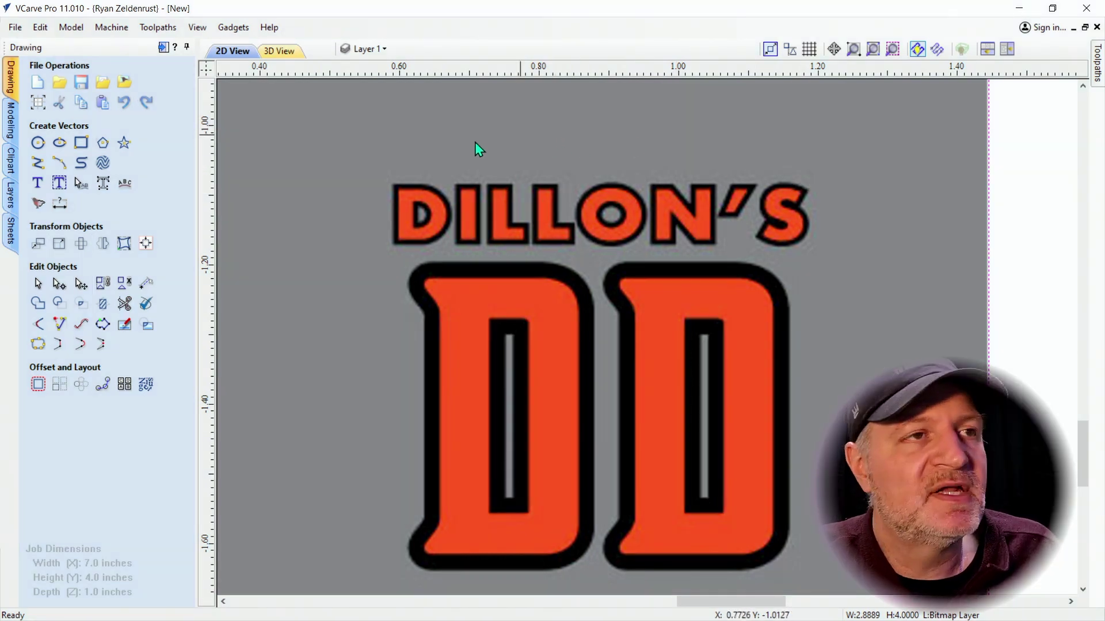
Trace the DD logo bitmap with Number of Colors reduced from 16 to 2.
click(39, 211)
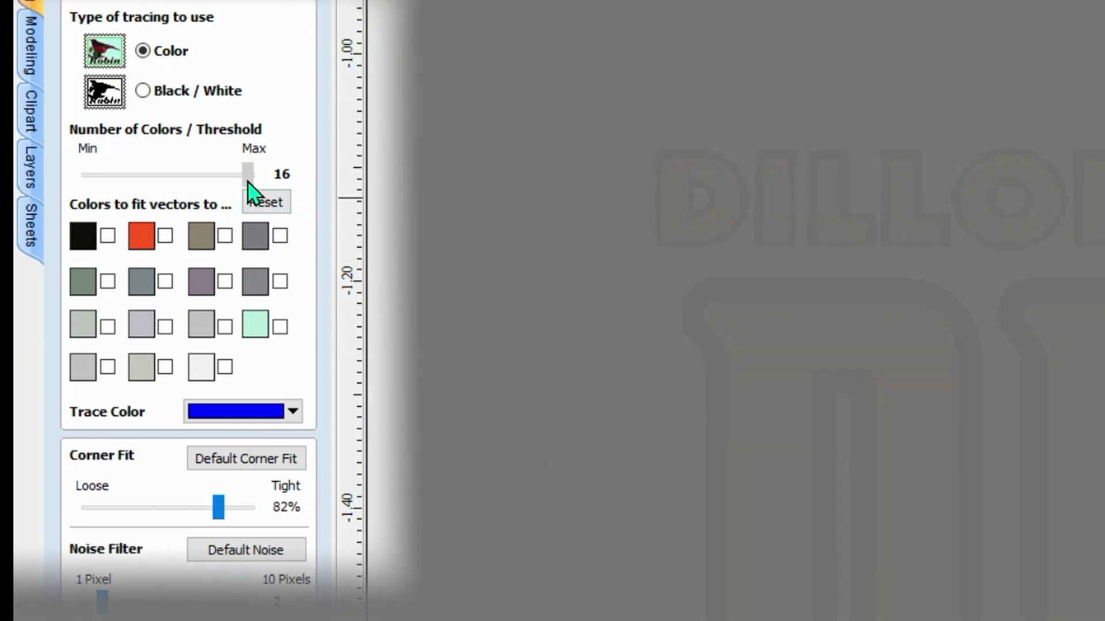
drag(248, 182, 89, 183)
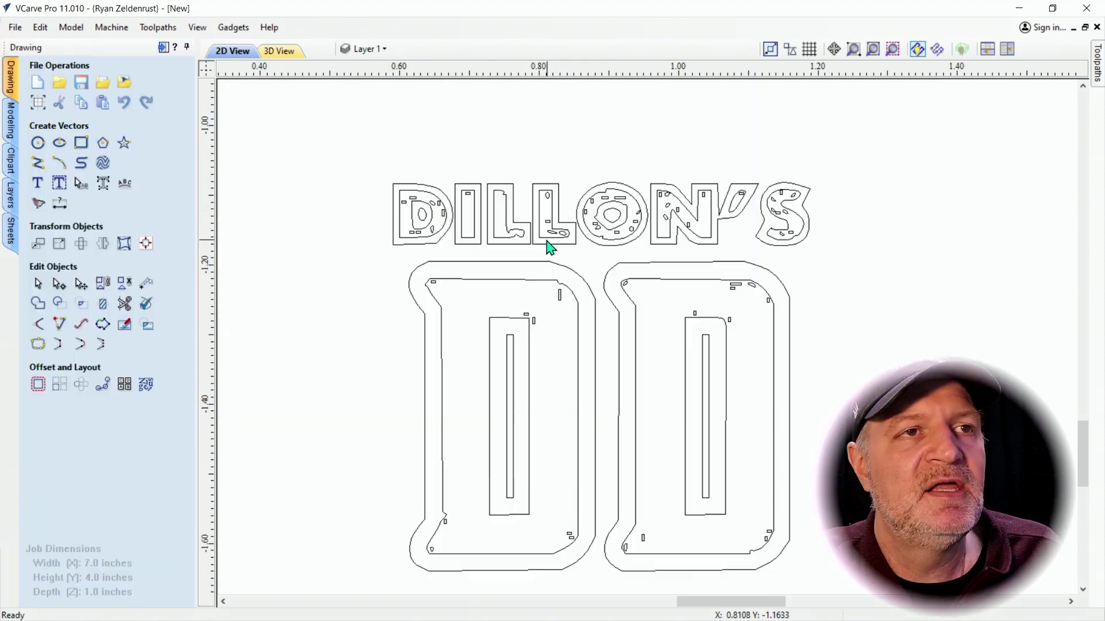
Delete the four small stray vectors inside the traced O of DILLON'S.
scroll(548, 244, up, 4)
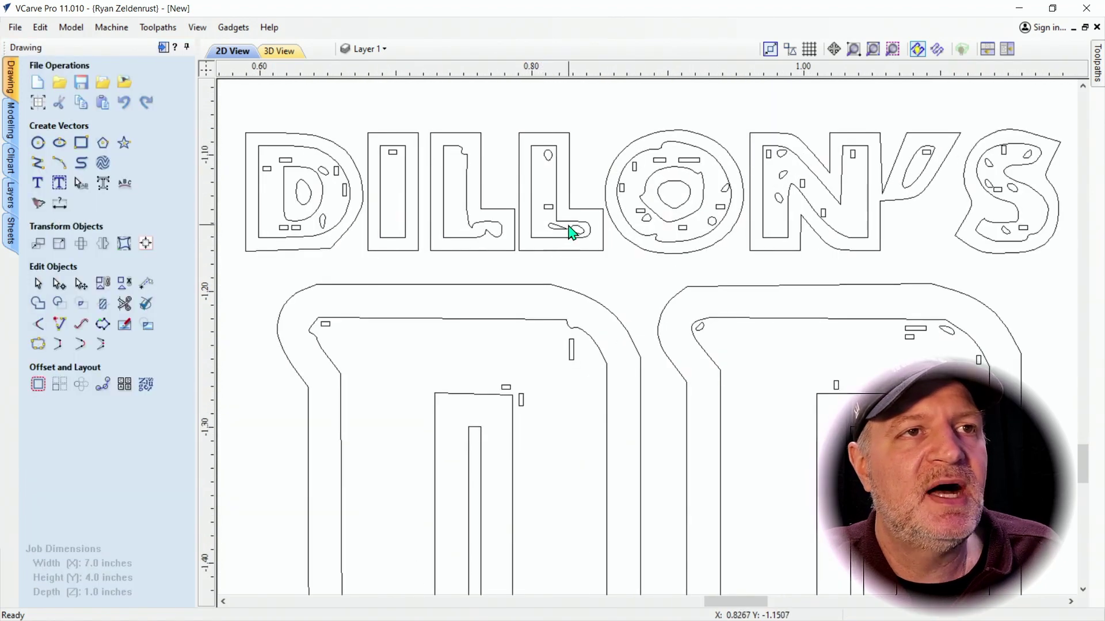
right_click(554, 231)
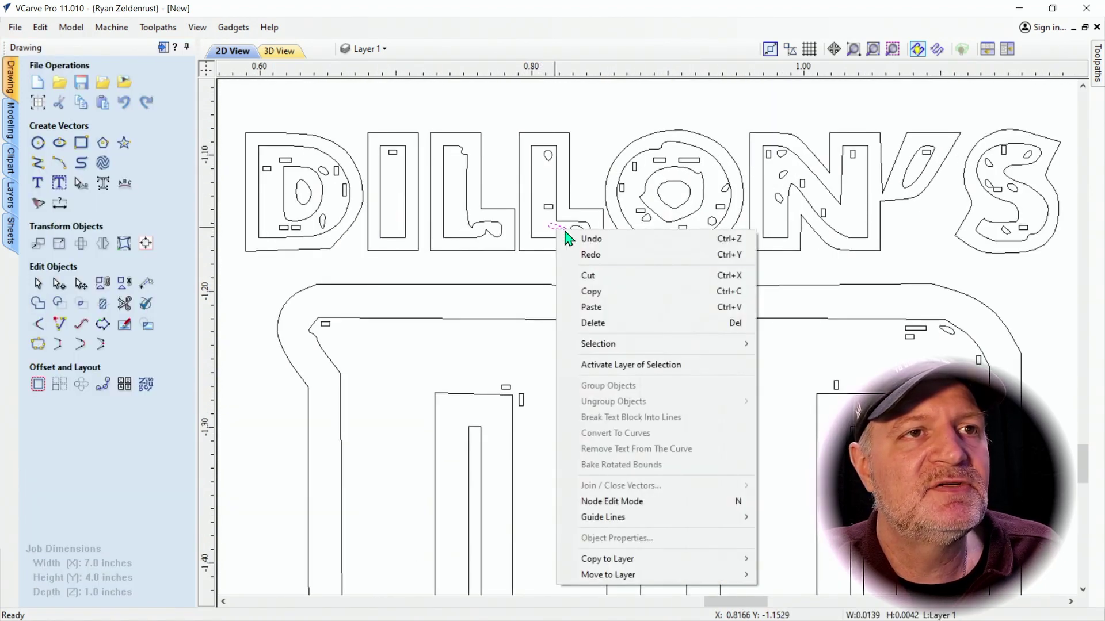
click(616, 326)
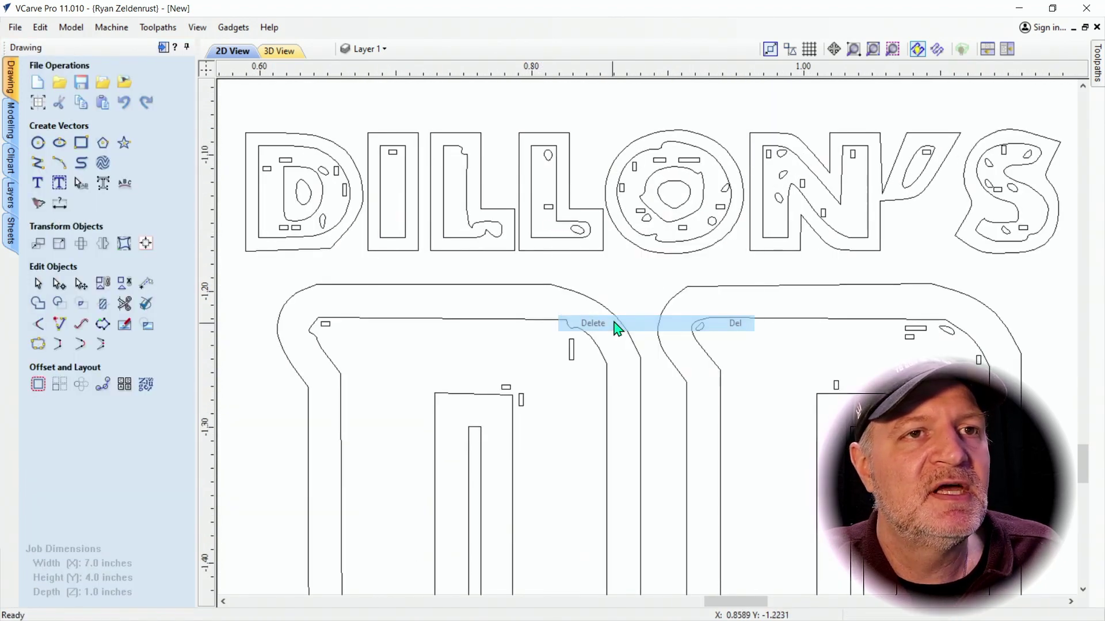
right_click(652, 224)
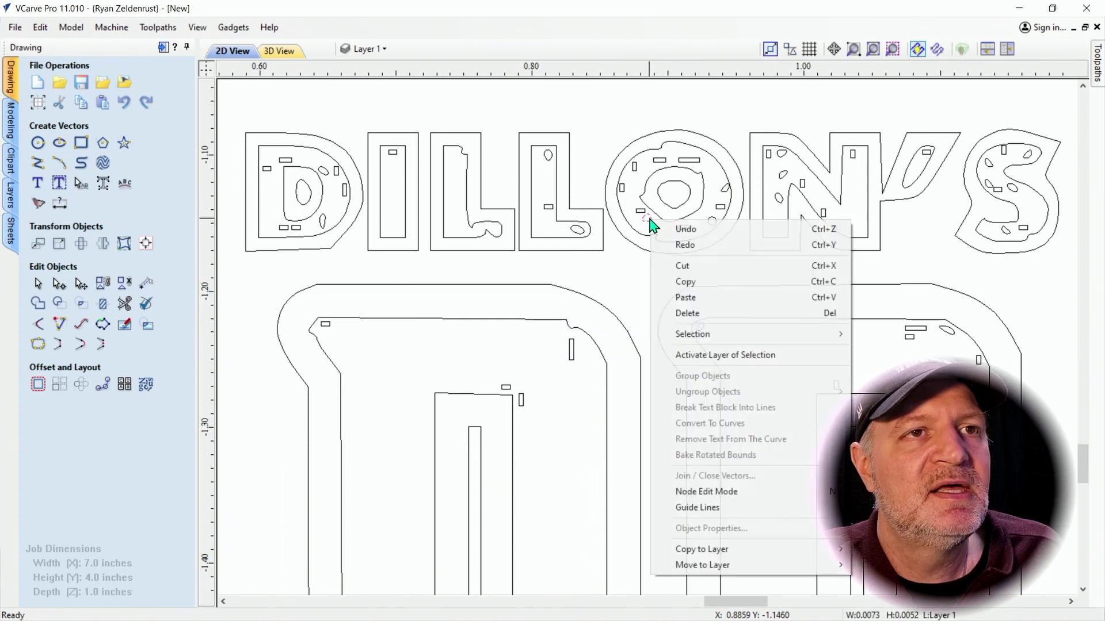
click(691, 313)
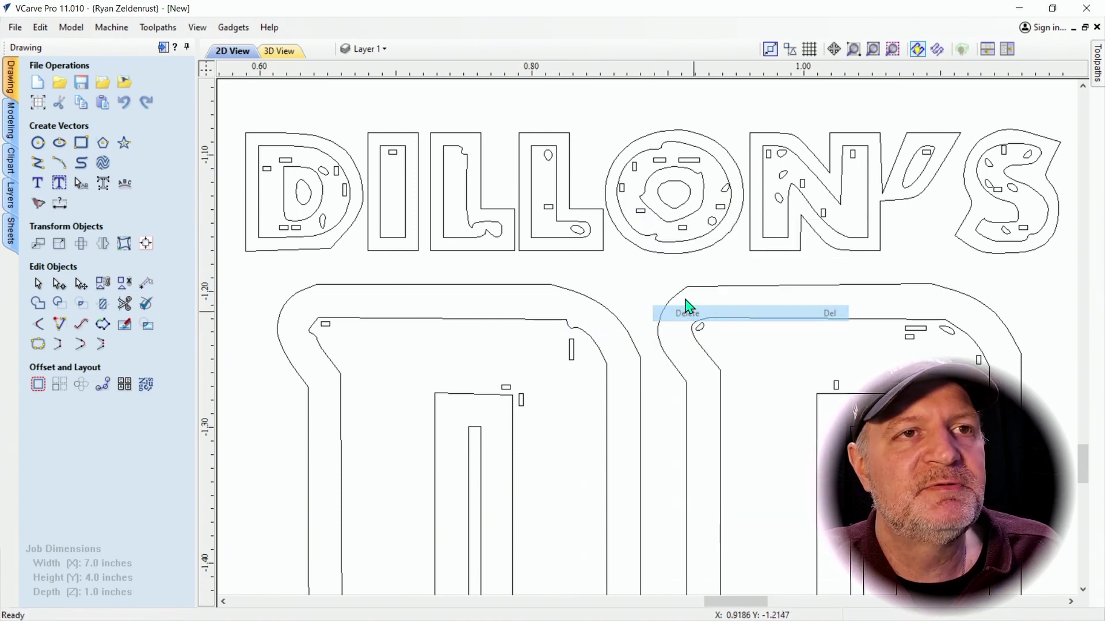
right_click(644, 215)
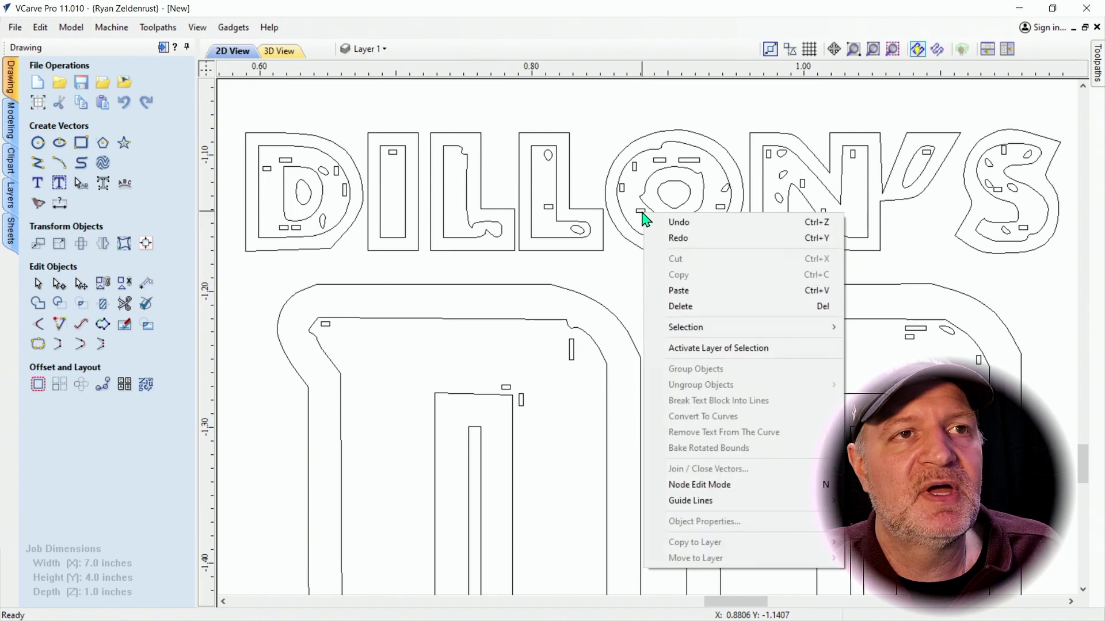
click(683, 310)
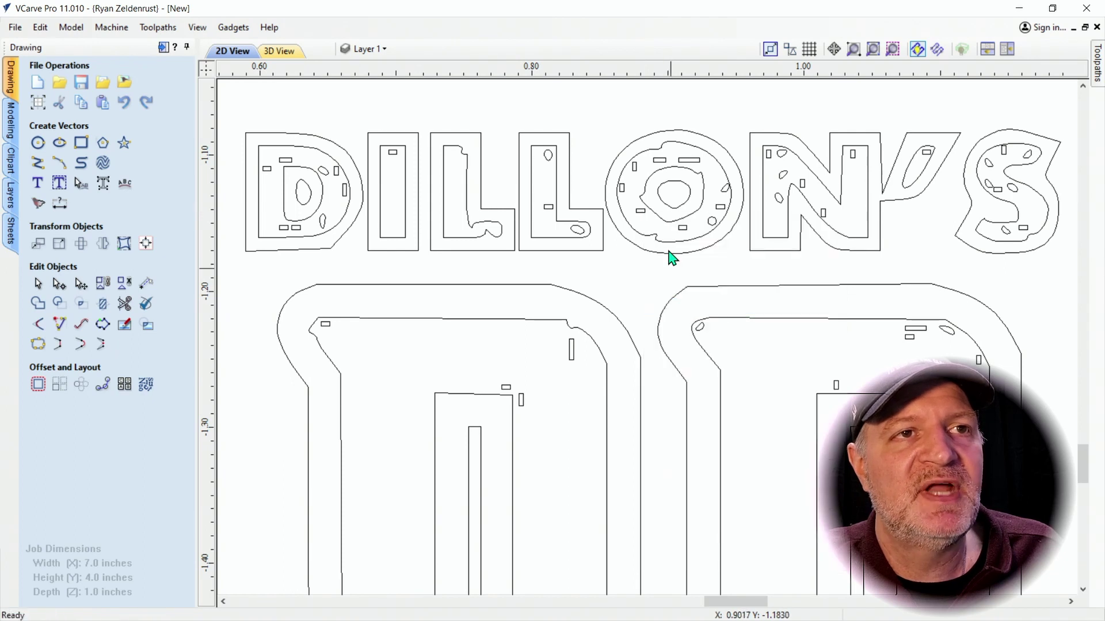
right_click(643, 213)
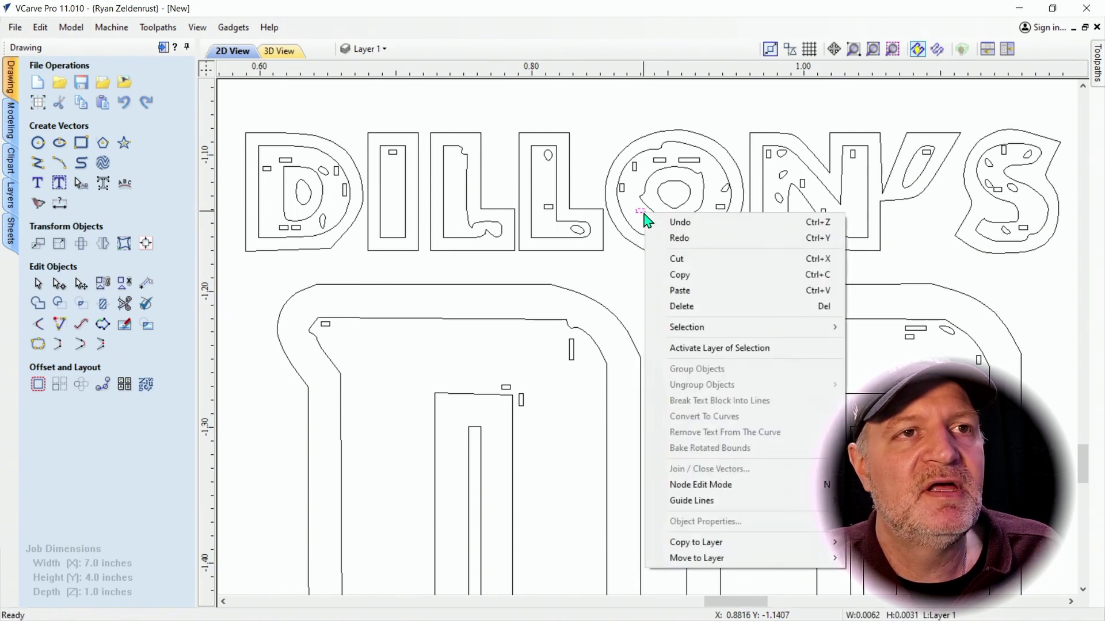
click(685, 307)
scroll(770, 239, down, 3)
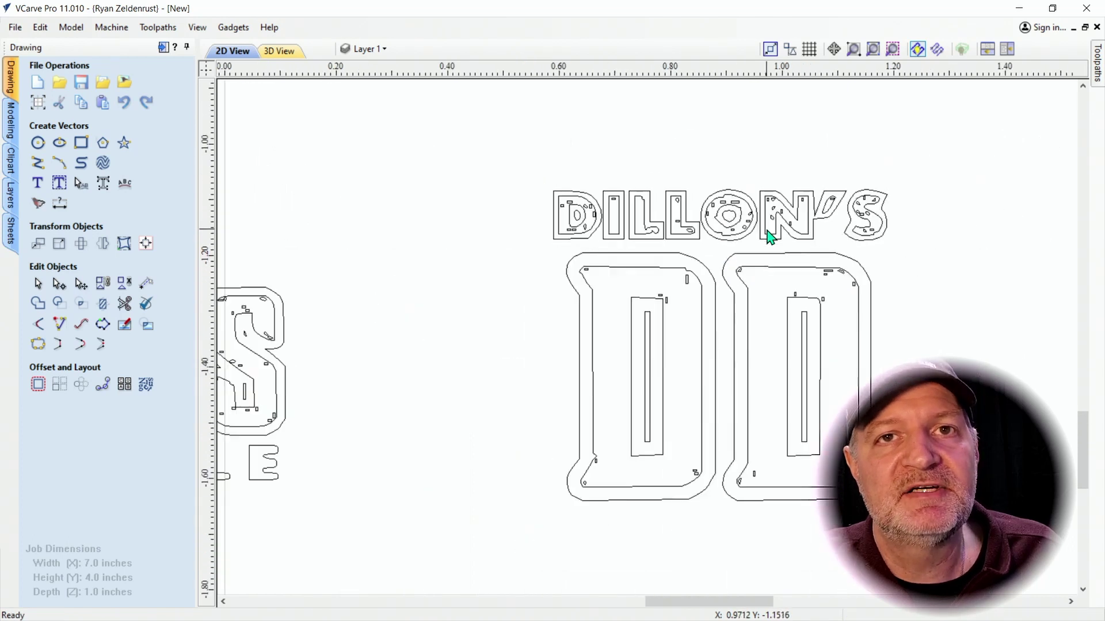
scroll(737, 221, up, 3)
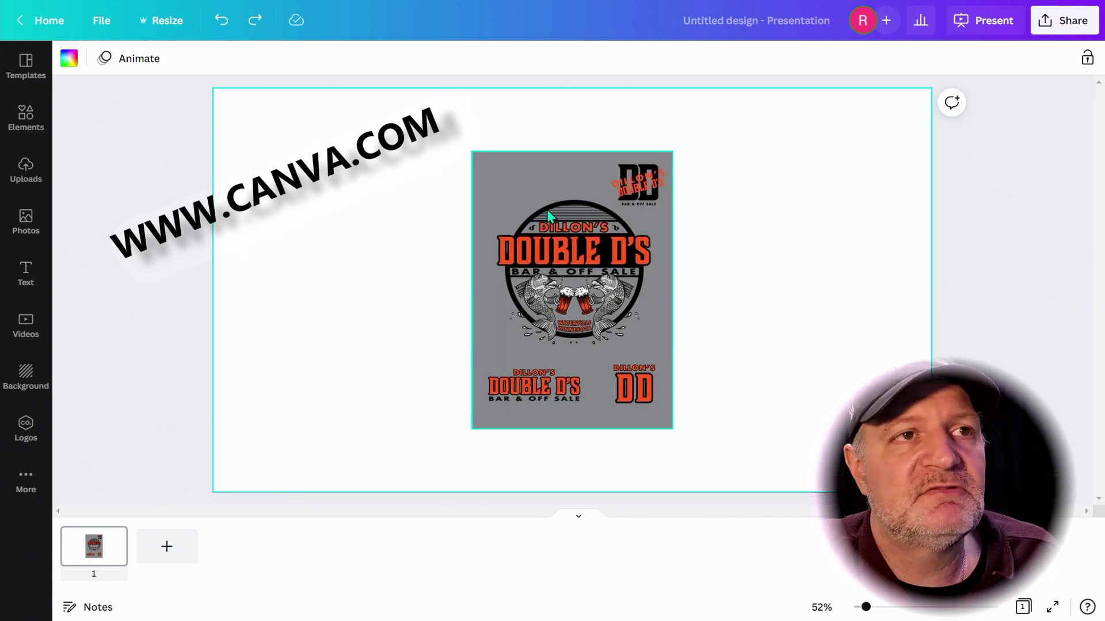
Crop the Canva logo sheet to just the small DD logo at lower right.
click(592, 205)
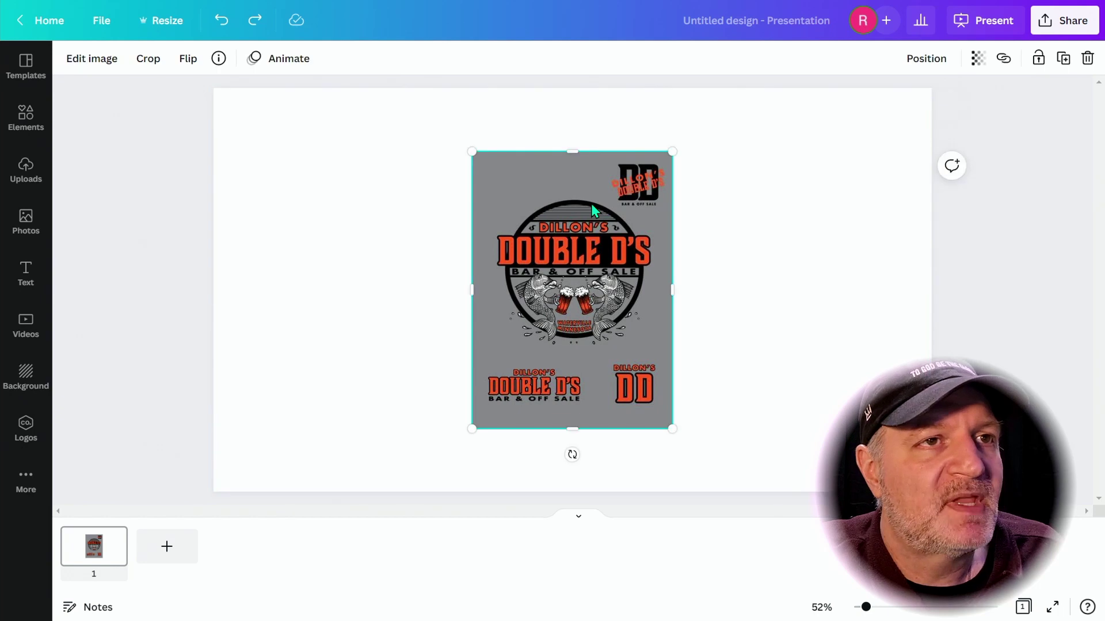
click(148, 60)
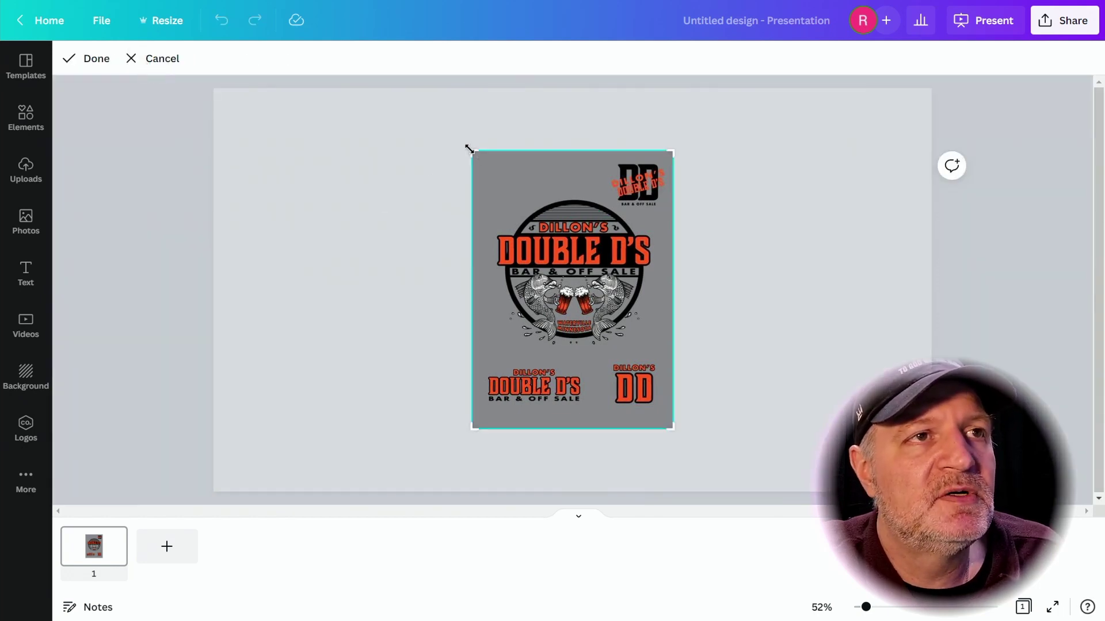
drag(469, 149, 587, 347)
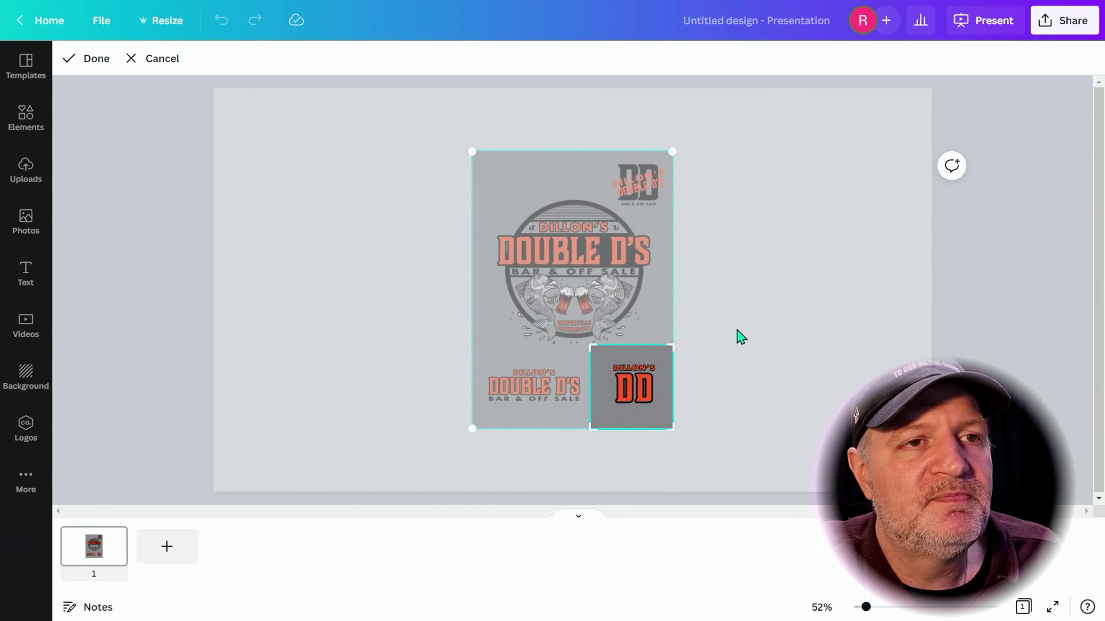
click(669, 172)
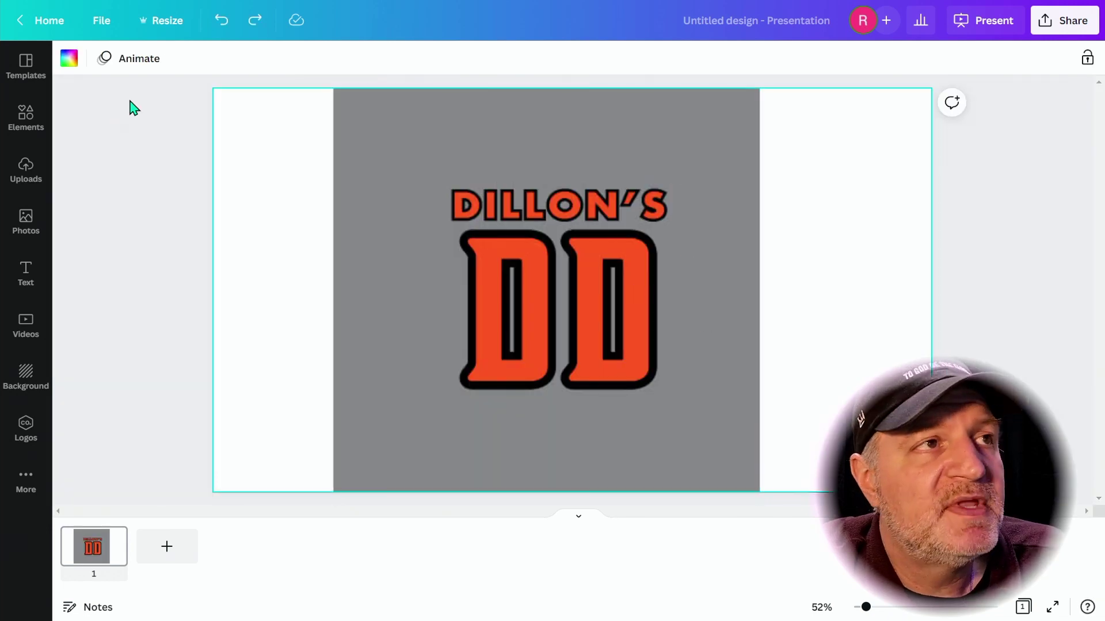
Adjust the DD logo: Brightness 100, Contrast 100, Saturation -100, Highlights 100, Shadows -100, Blur -6.
click(387, 309)
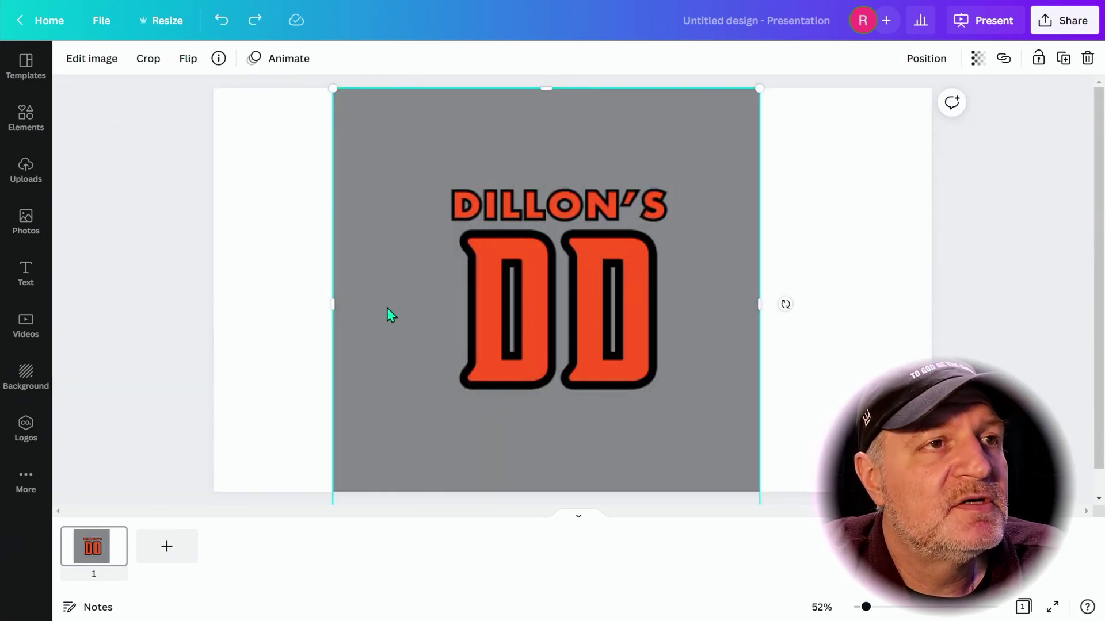
click(89, 68)
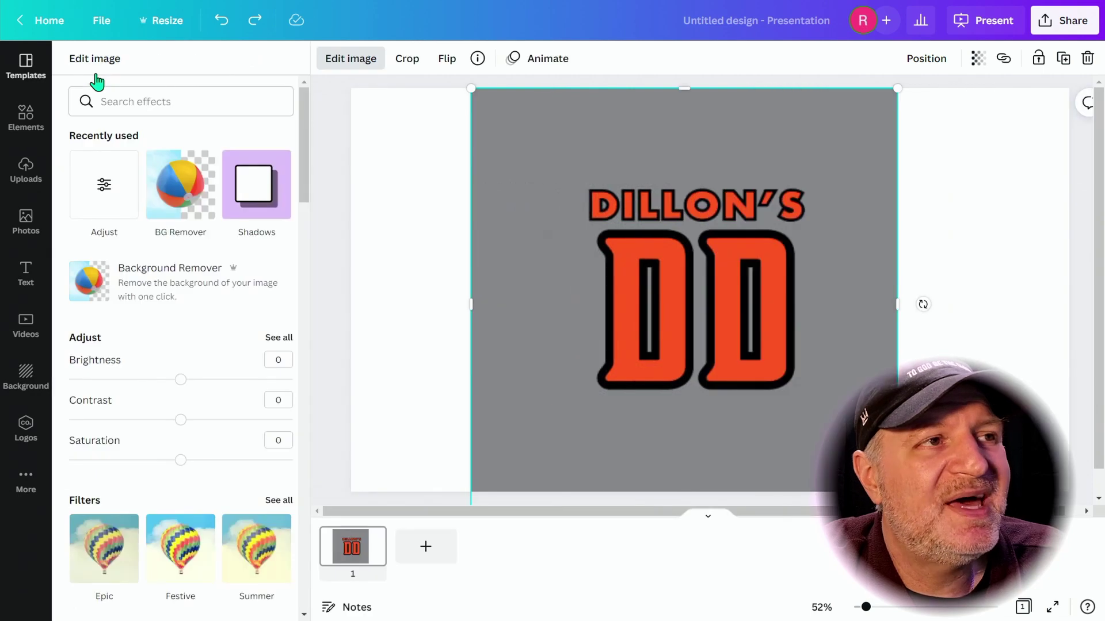
click(104, 190)
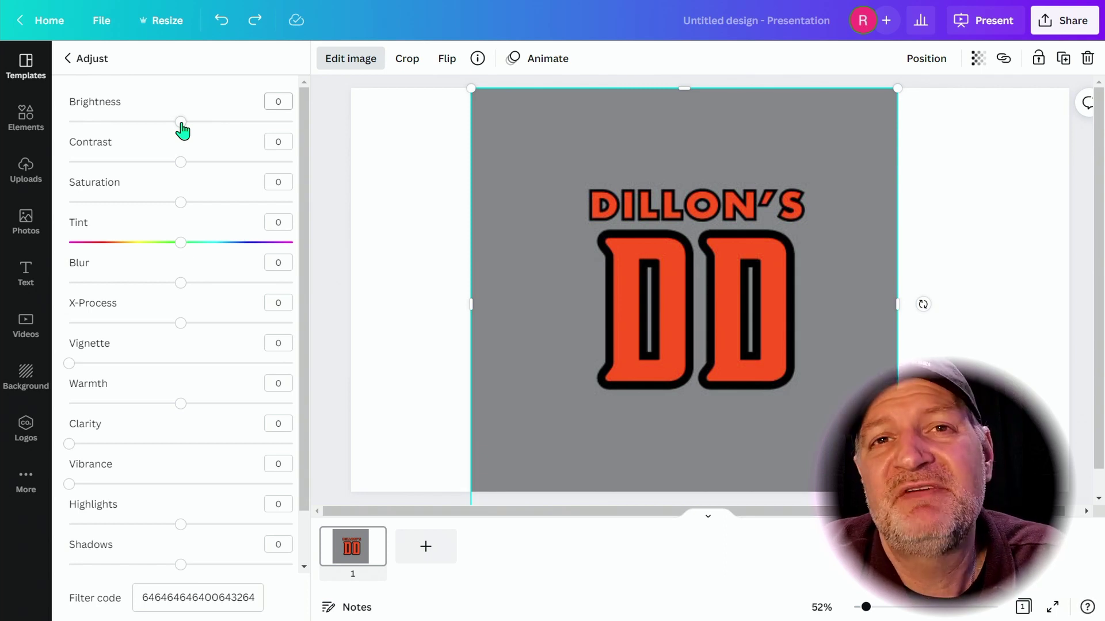
drag(182, 124, 292, 122)
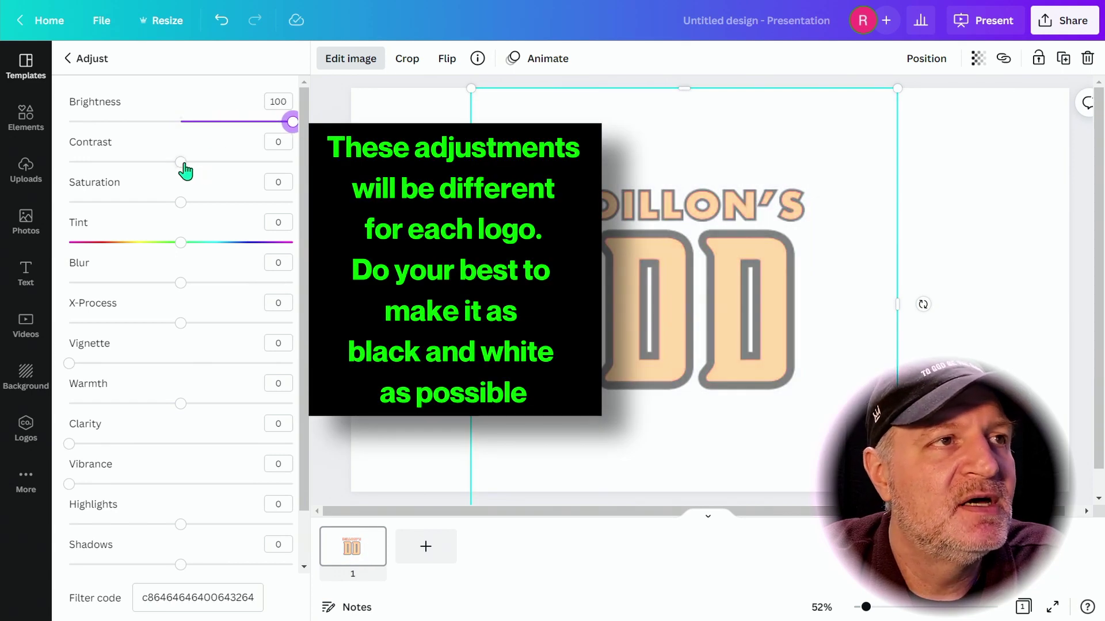
drag(182, 163, 307, 172)
drag(180, 202, 40, 222)
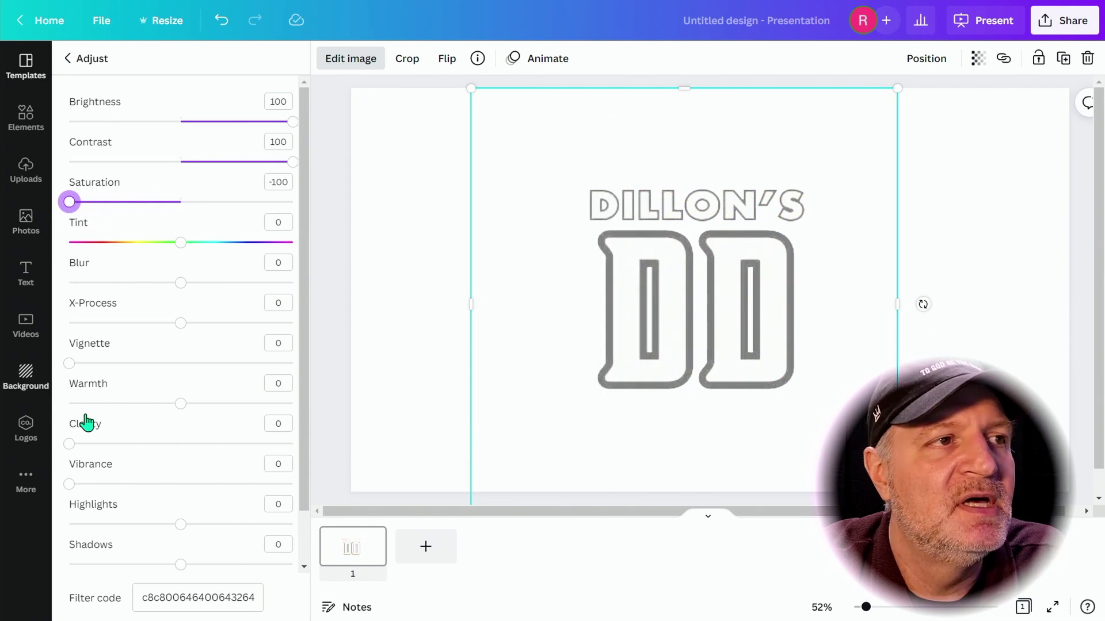
drag(180, 532, 310, 538)
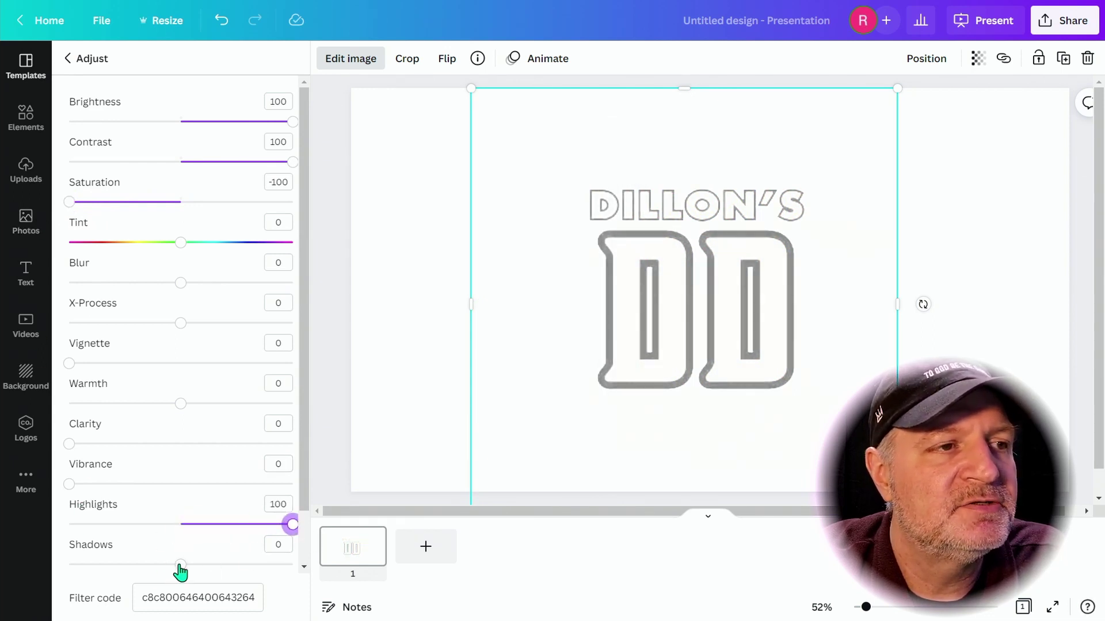
drag(180, 564, 62, 576)
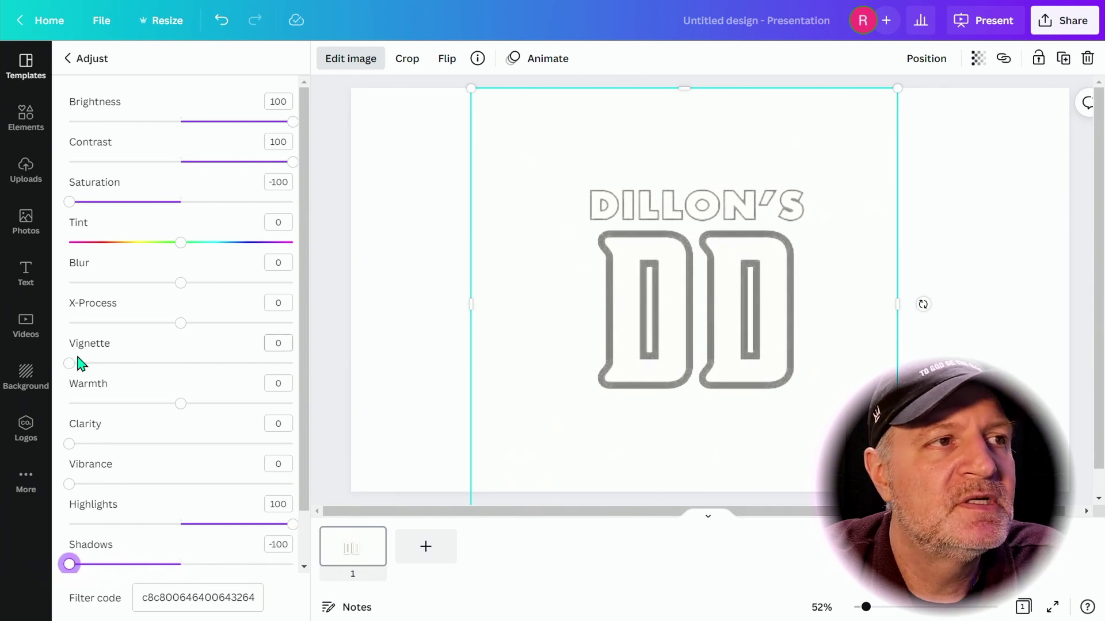
drag(181, 285, 175, 285)
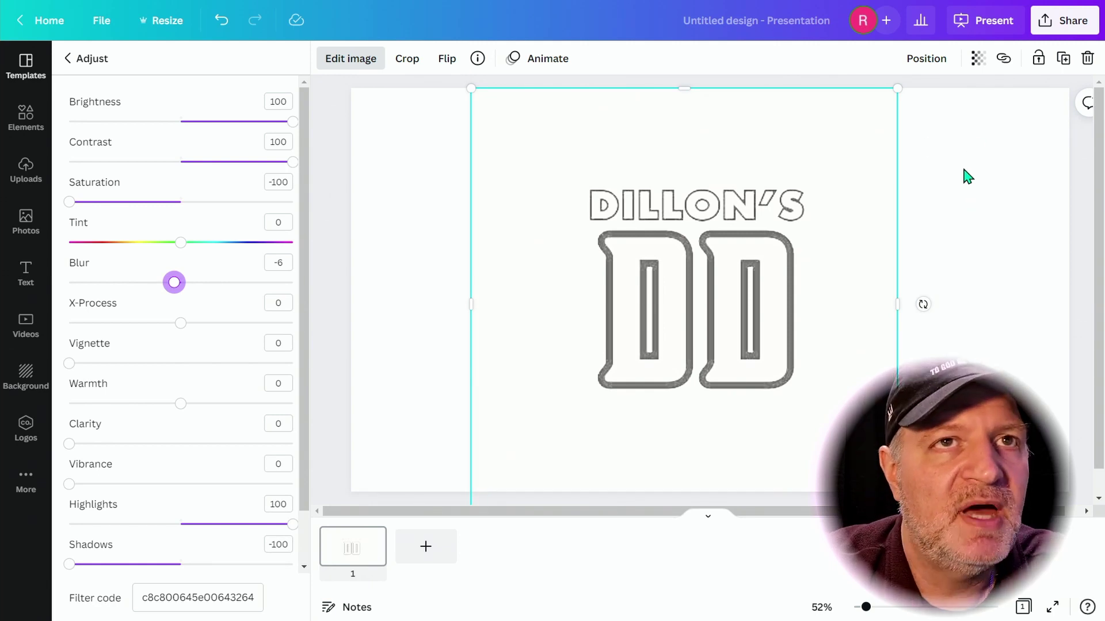
Download the DD logo as a PNG with Transparent background enabled.
click(1058, 26)
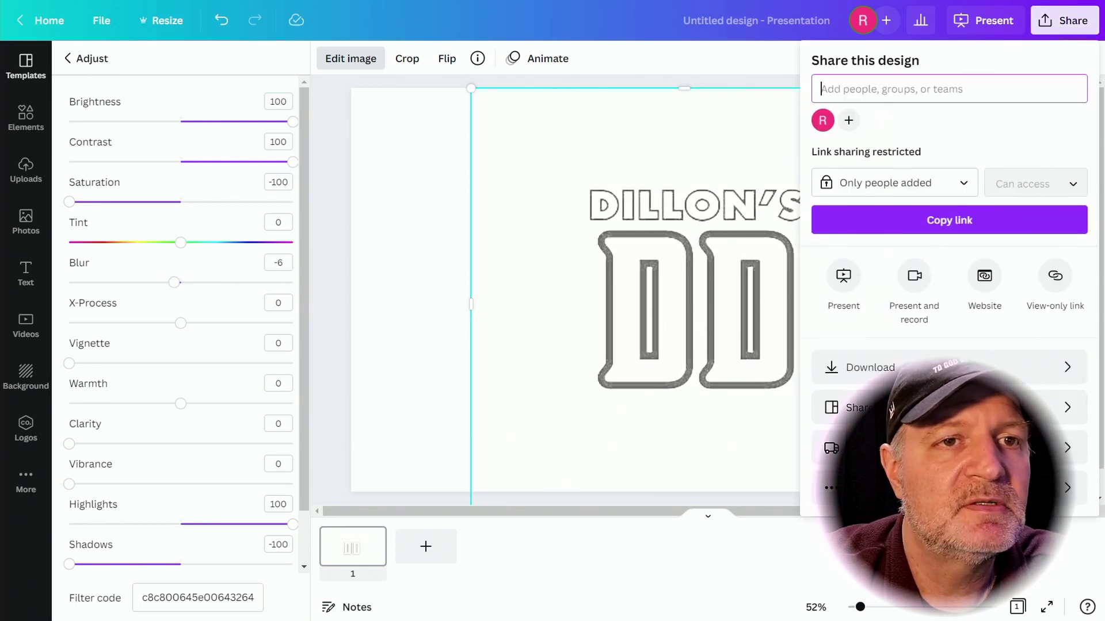
click(864, 367)
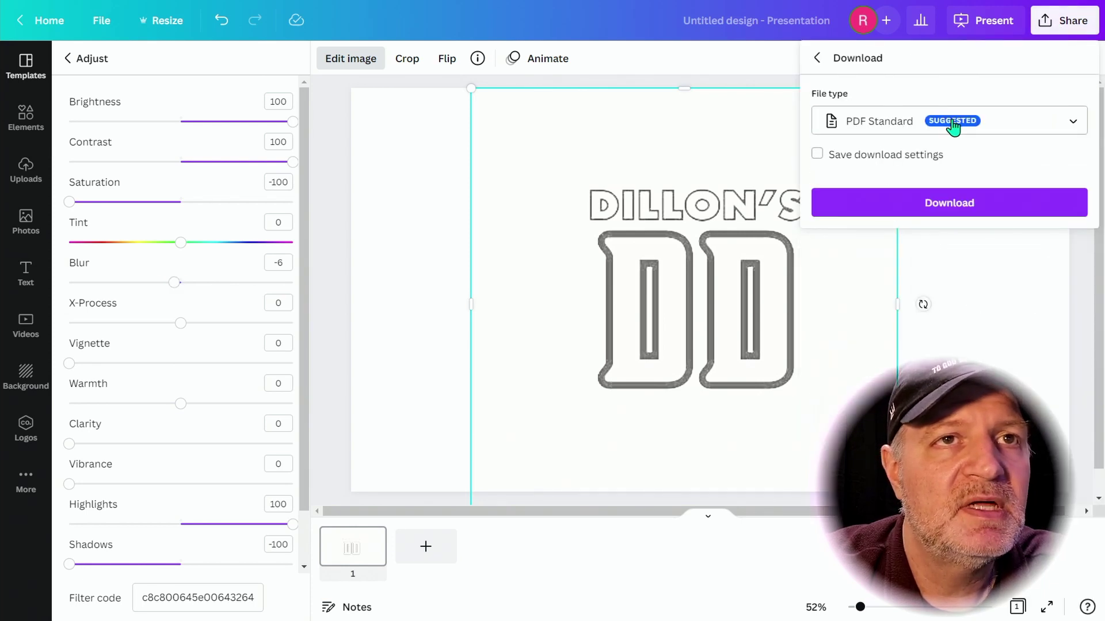
click(1023, 130)
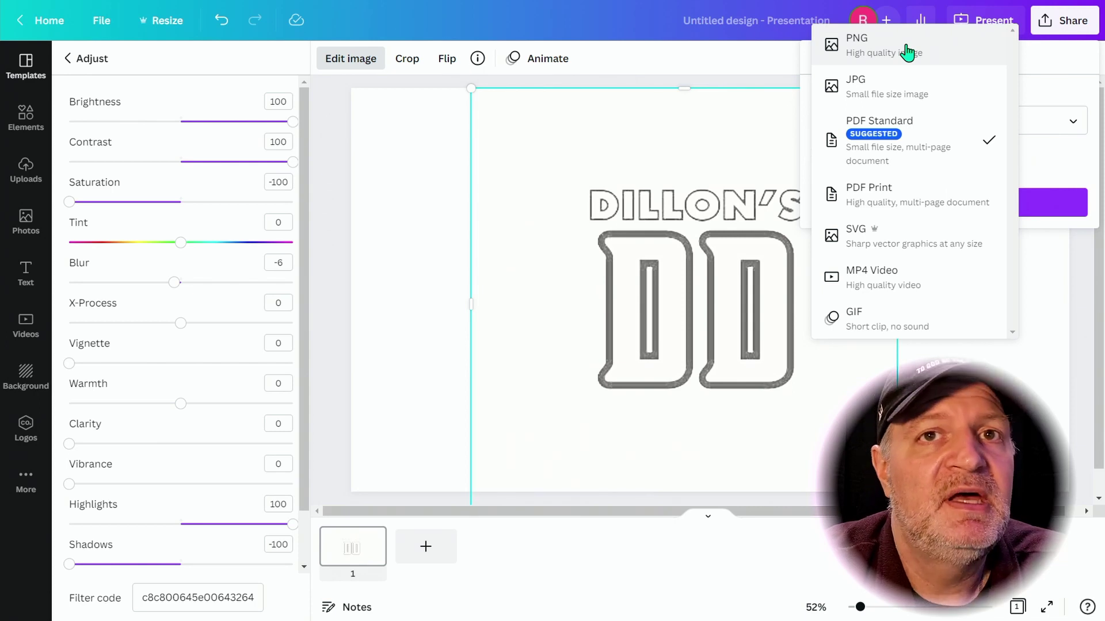
click(906, 52)
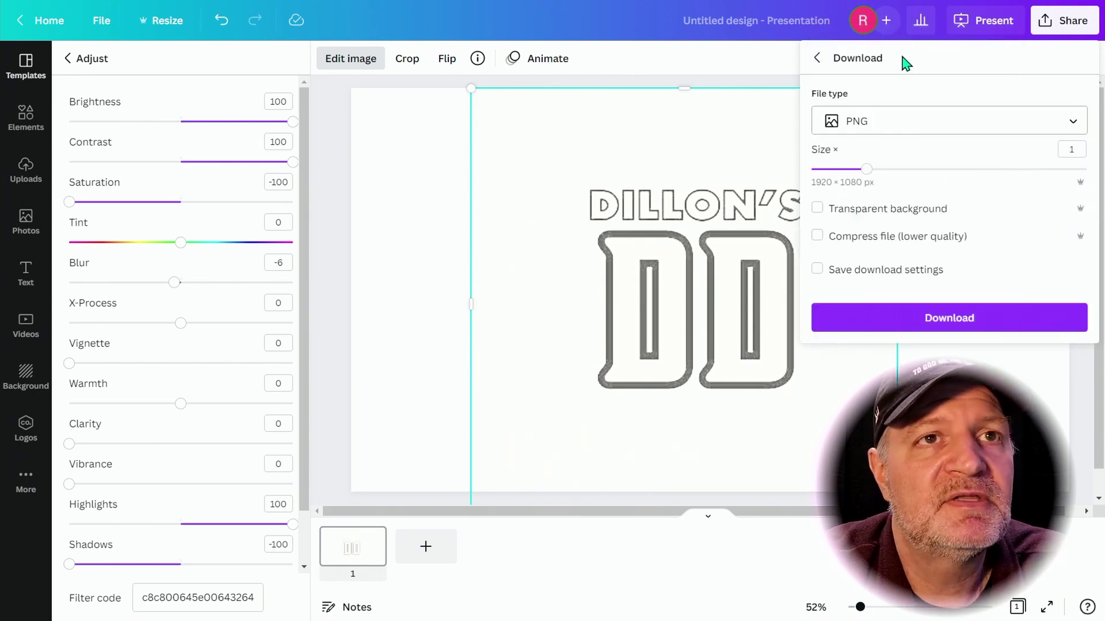
click(818, 209)
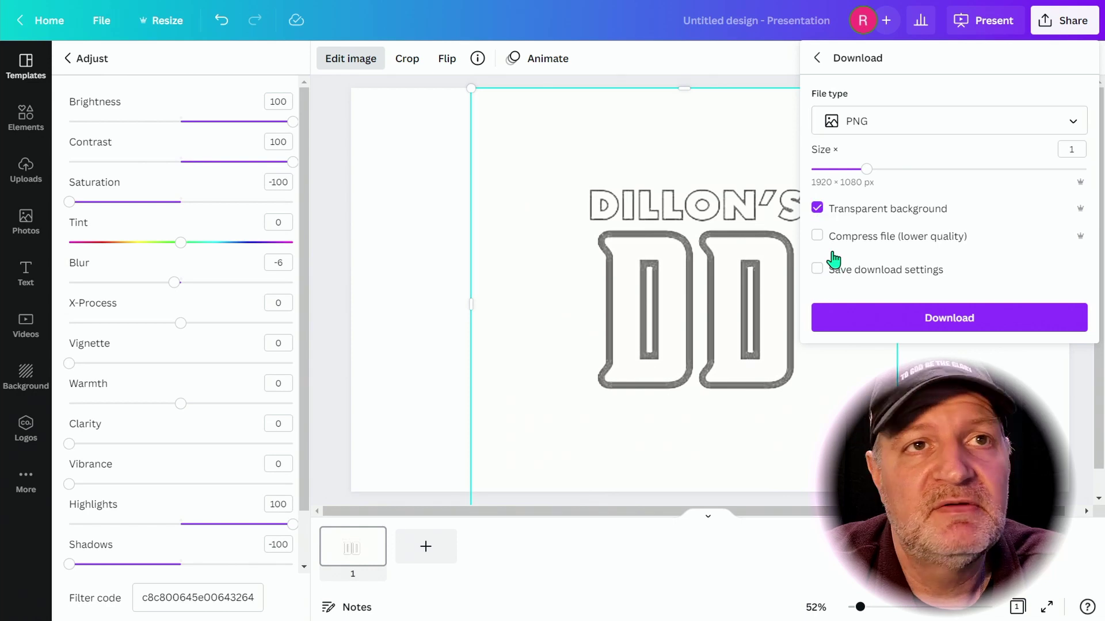
click(949, 318)
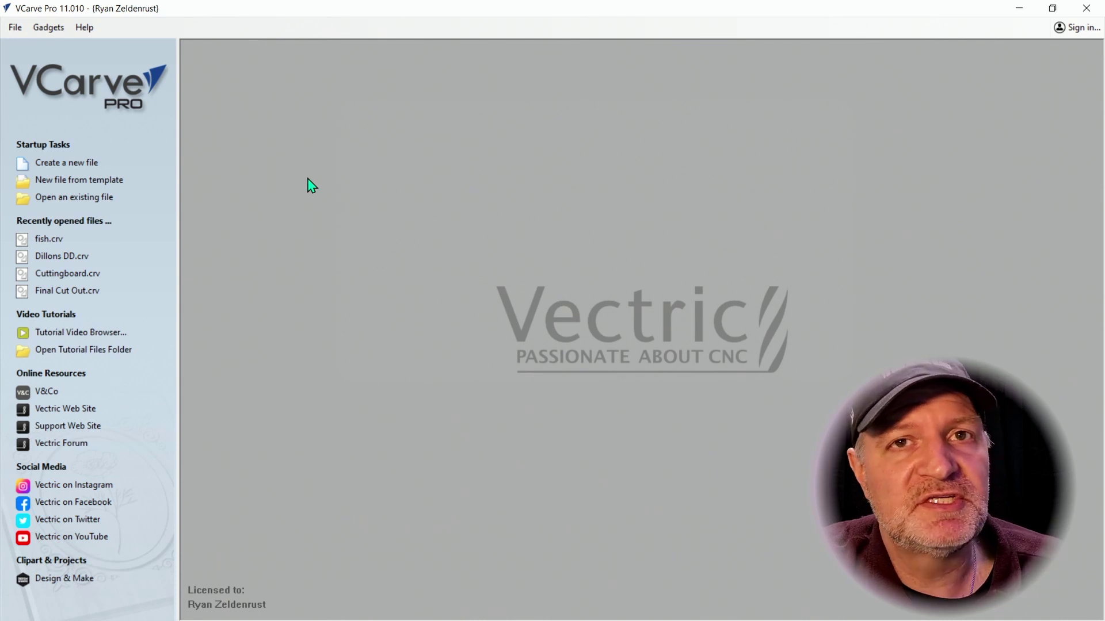
Create a new 7 x 4 inch job and import the 'new png of DD' bitmap.
click(79, 163)
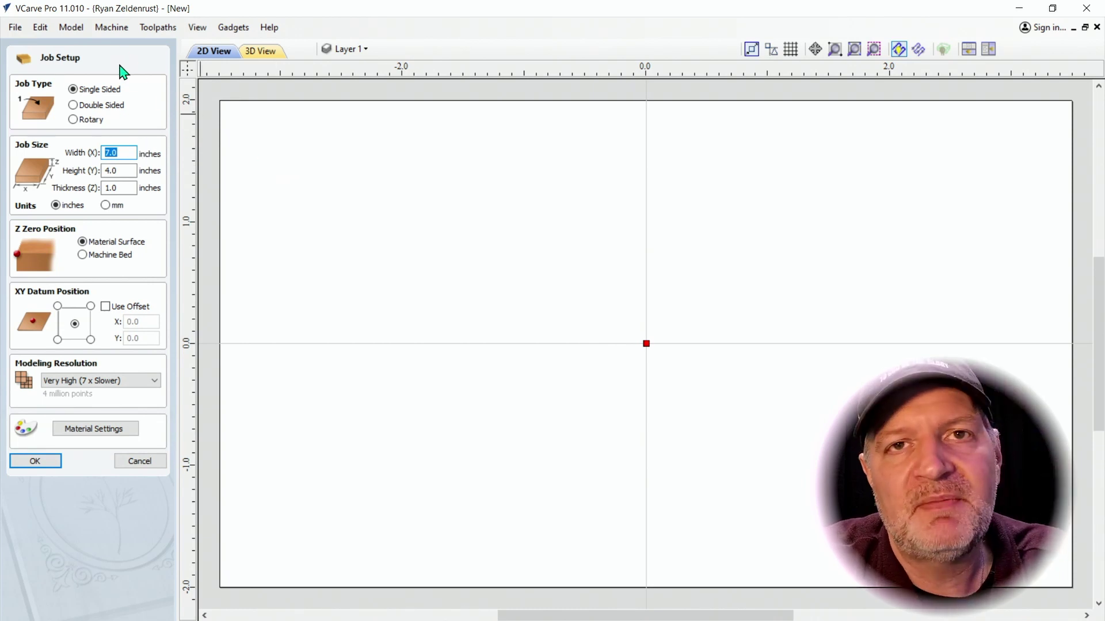
click(35, 461)
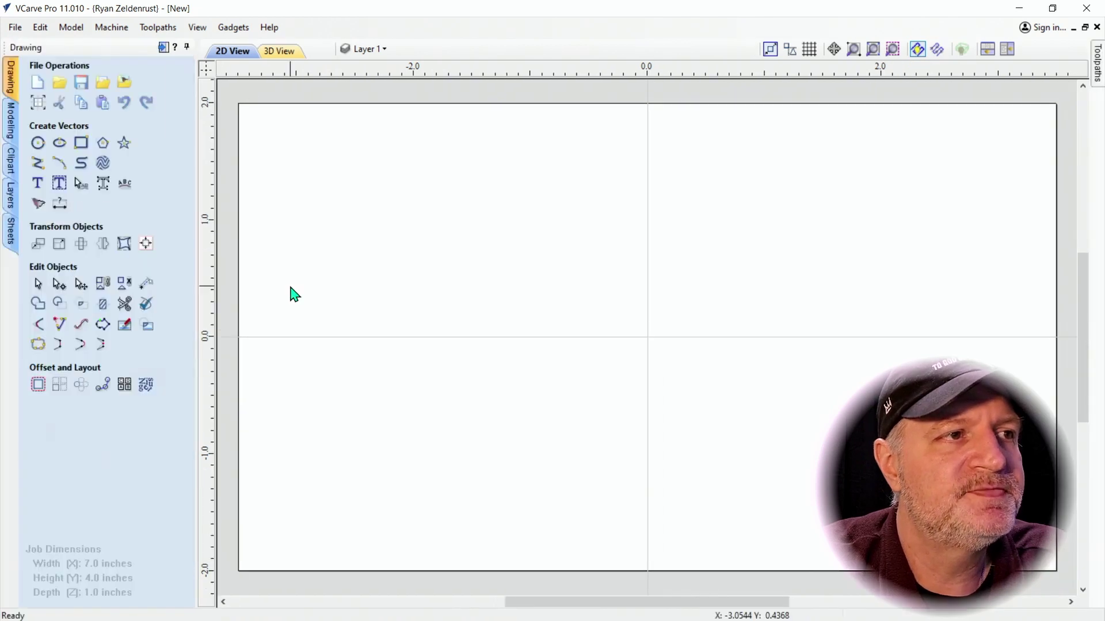
click(125, 86)
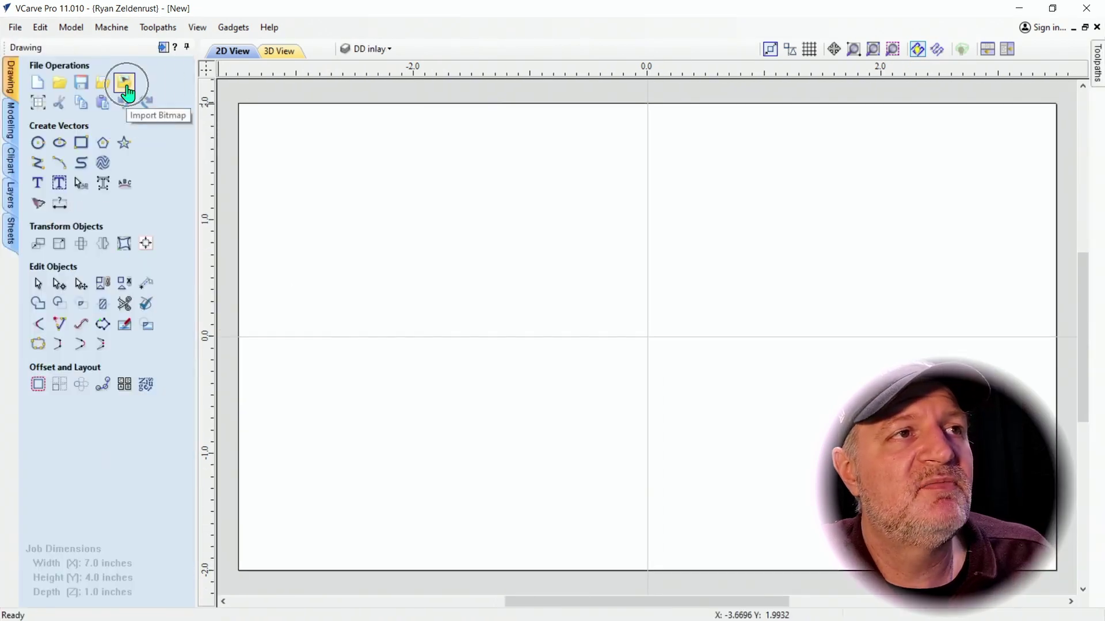
click(125, 86)
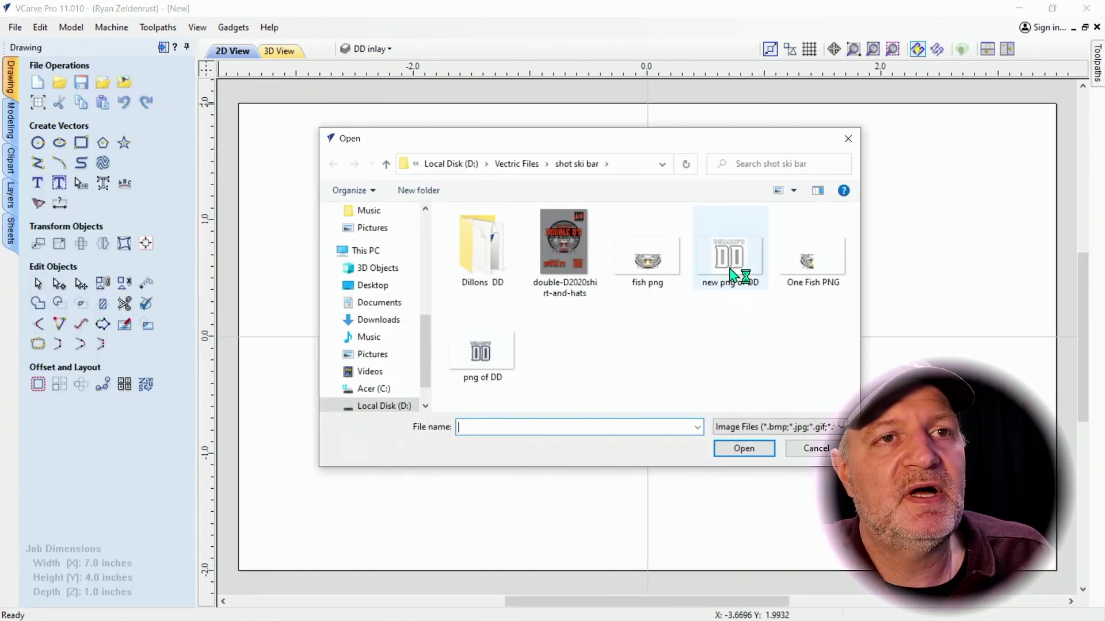
click(730, 259)
click(748, 449)
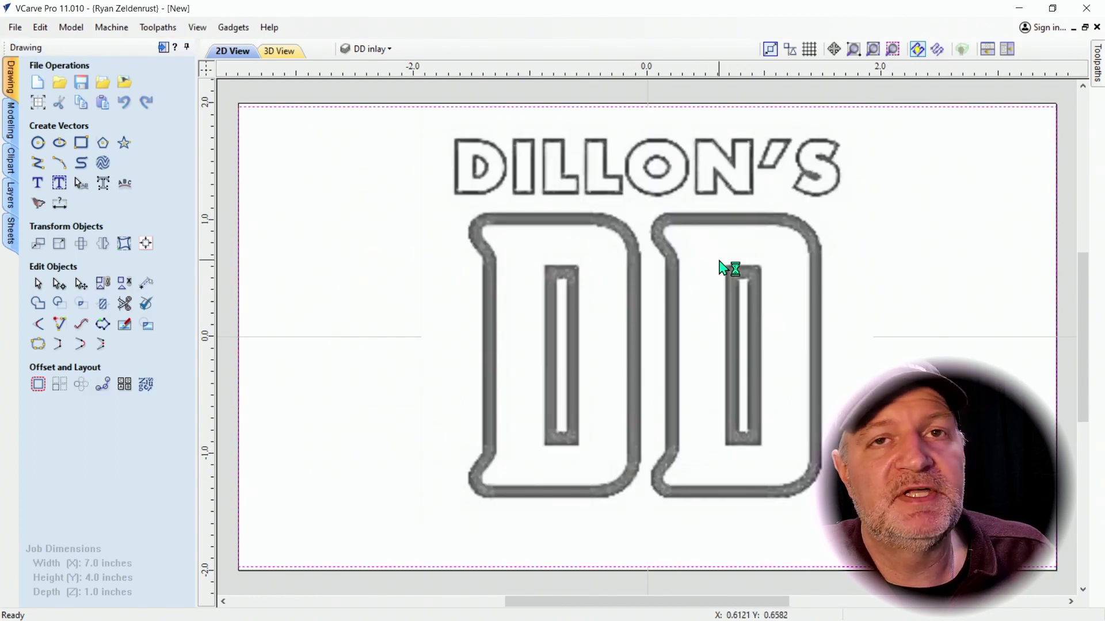
Make DD inlay the active layer and select the imported DD image.
click(387, 49)
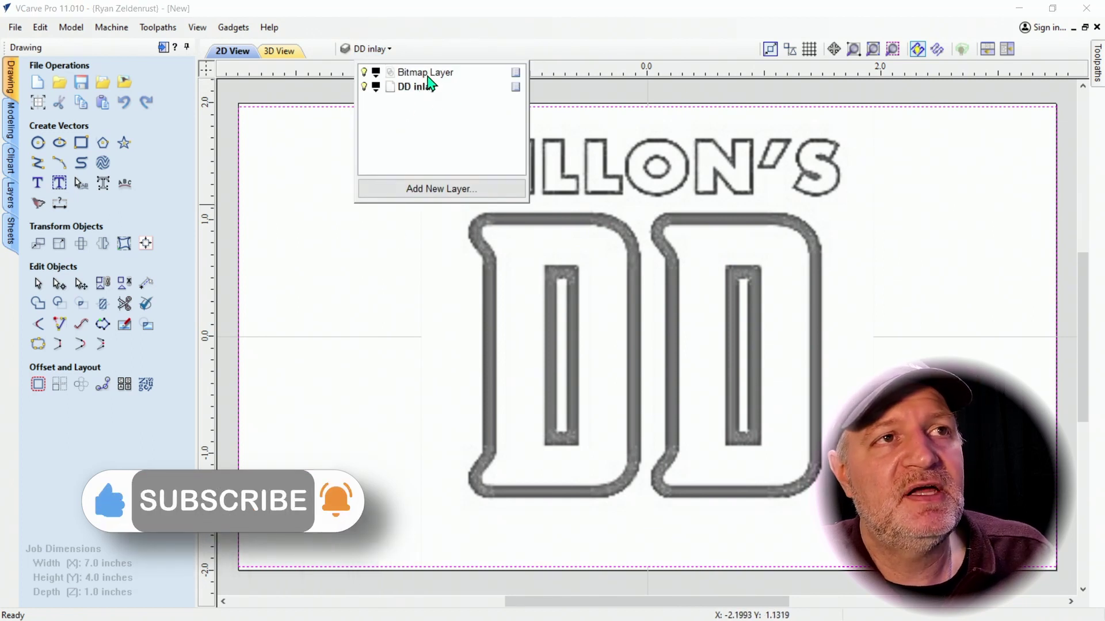
click(417, 87)
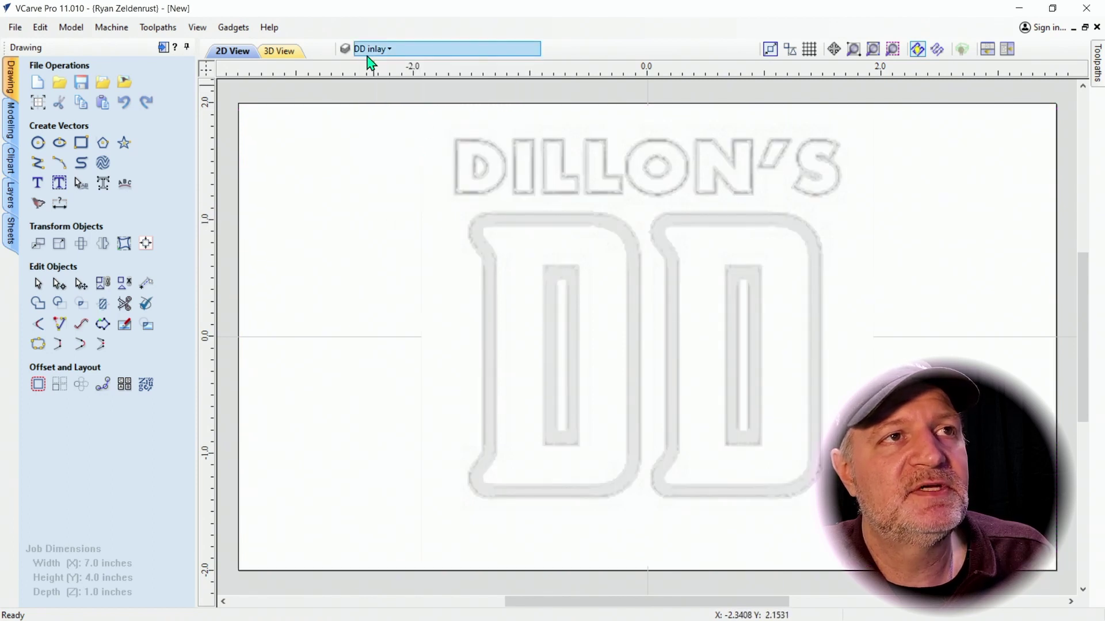
click(499, 266)
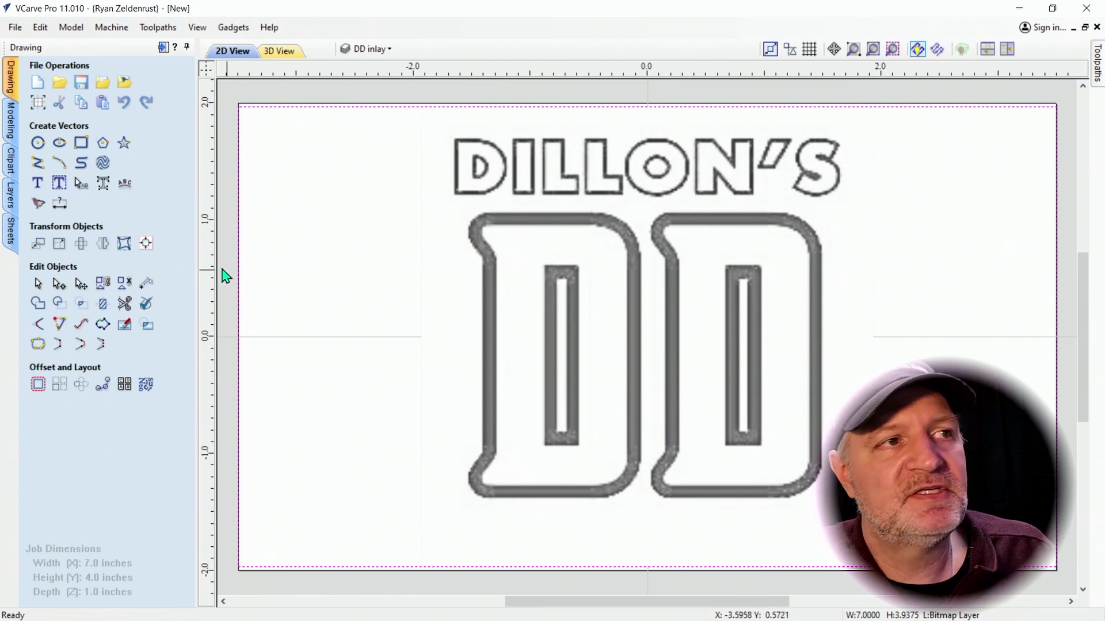
Trace only the dark colour of the DD image at 2 colours, preview and apply.
click(37, 205)
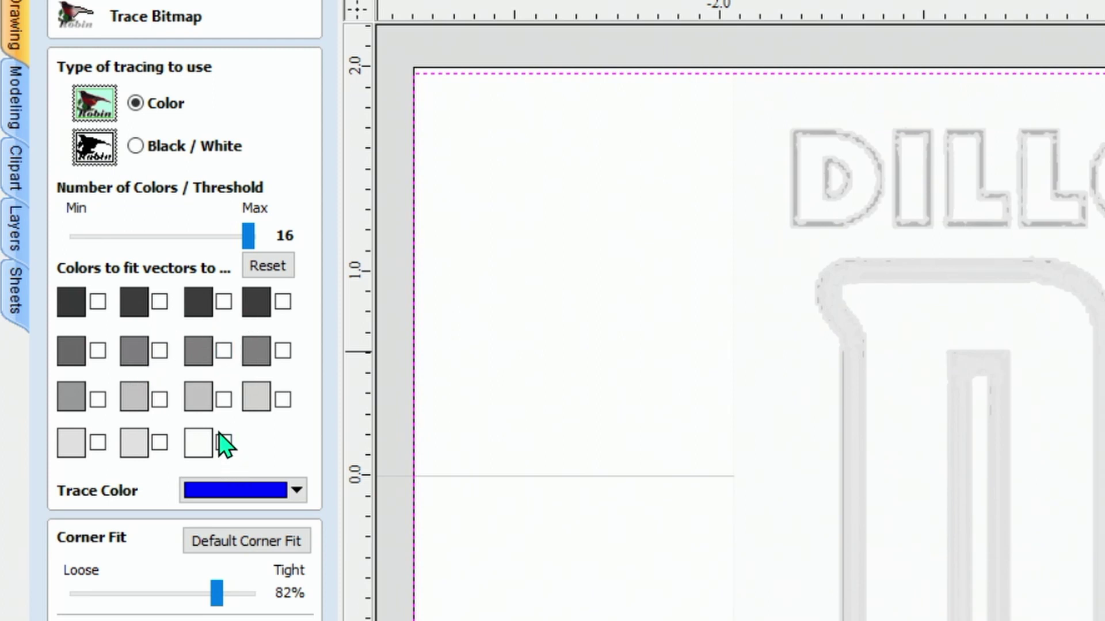
mouse_move(226, 242)
mouse_down()
mouse_move(78, 245)
mouse_move(85, 325)
mouse_up()
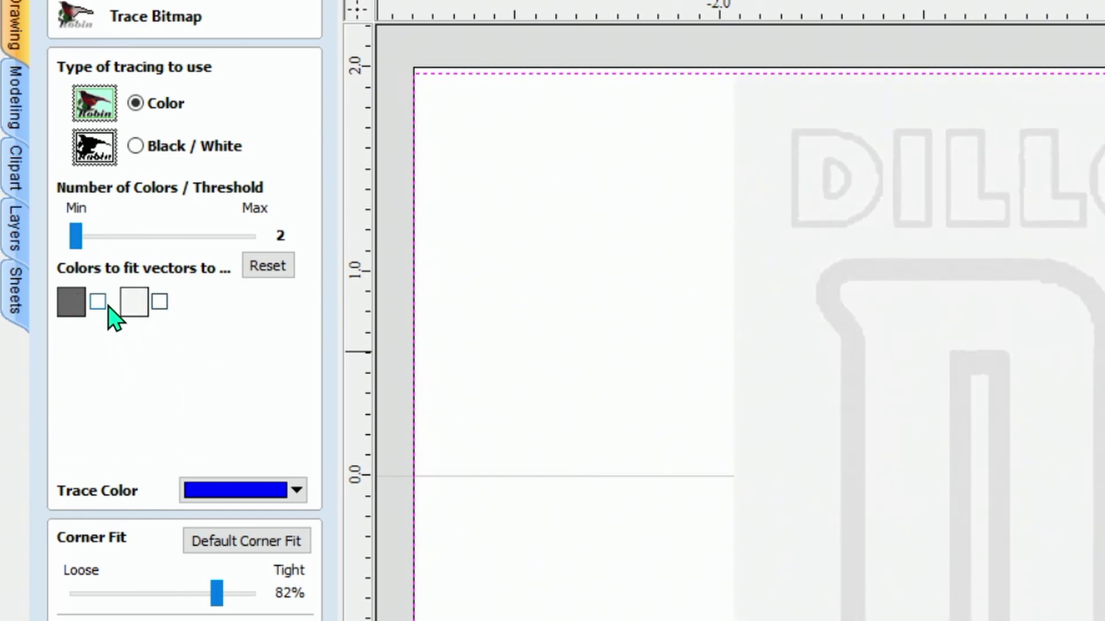
click(97, 302)
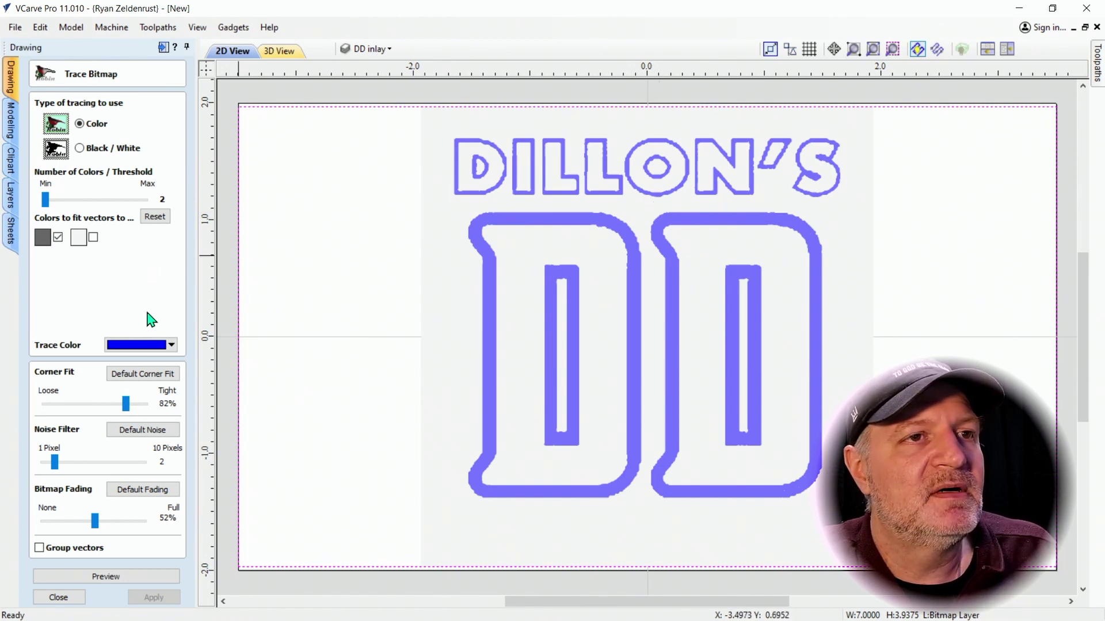
click(106, 577)
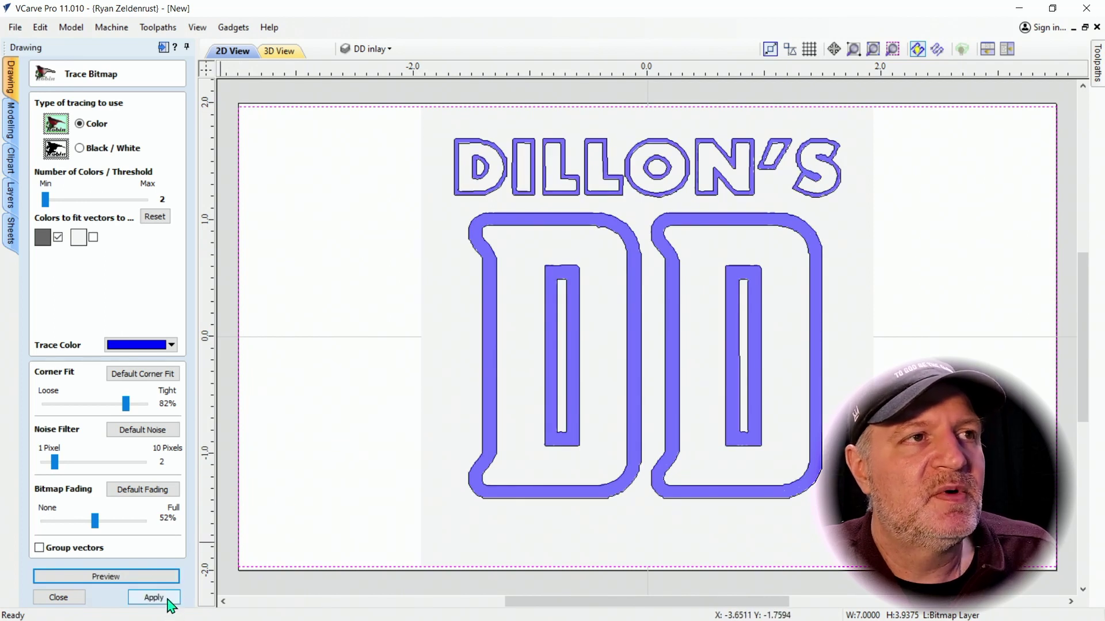
click(167, 598)
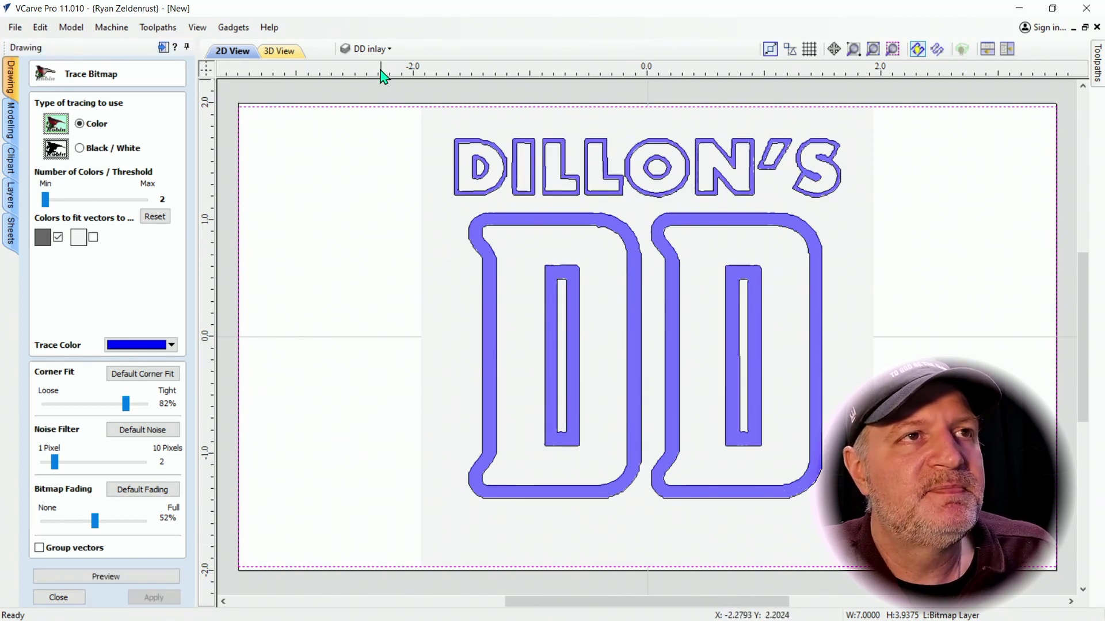
click(392, 199)
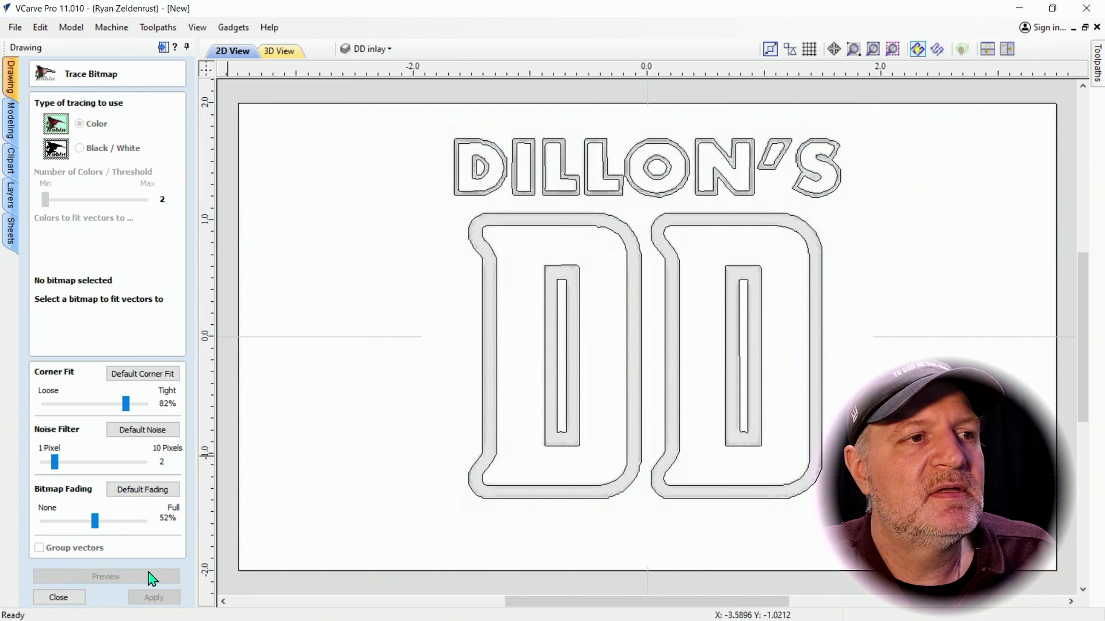
Close Trace Bitmap and hide the Bitmap Layer so the logo image disappears.
click(59, 598)
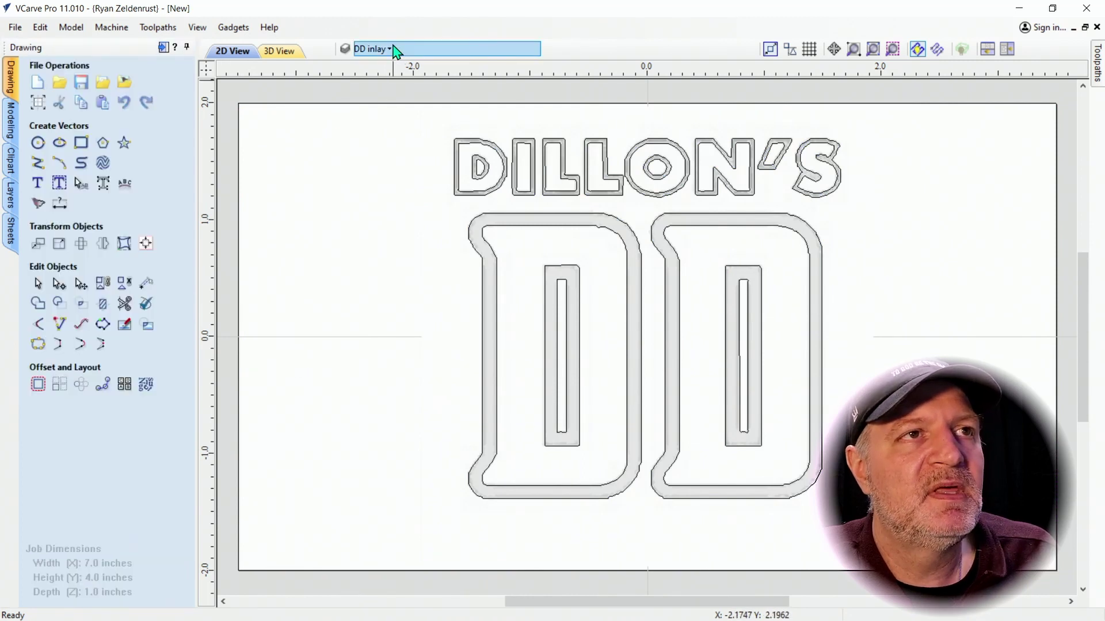
click(395, 51)
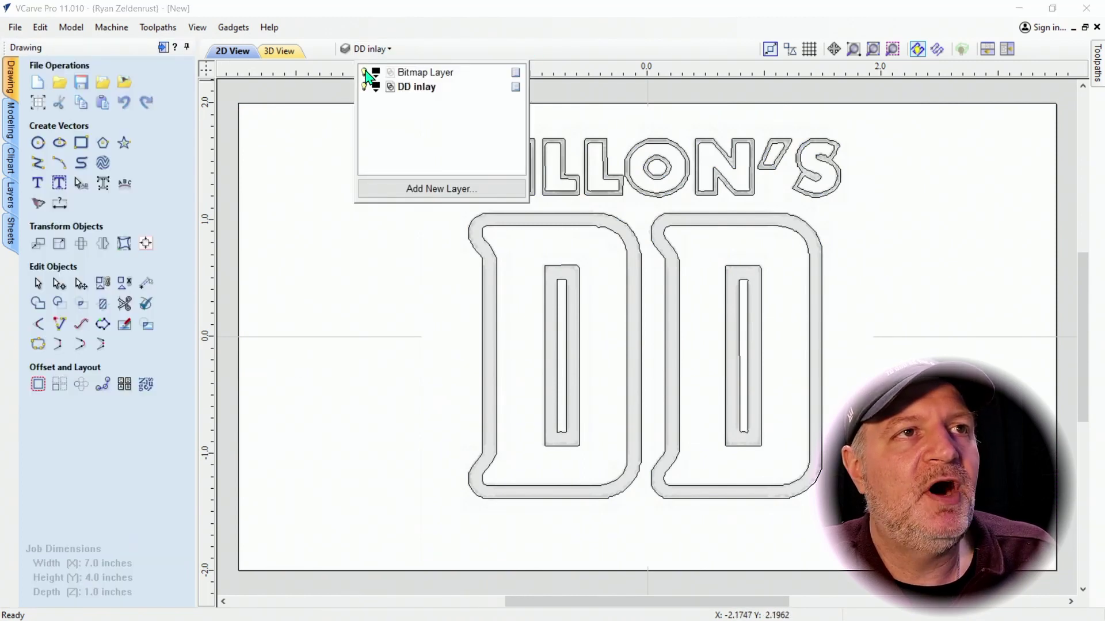
click(366, 72)
click(333, 308)
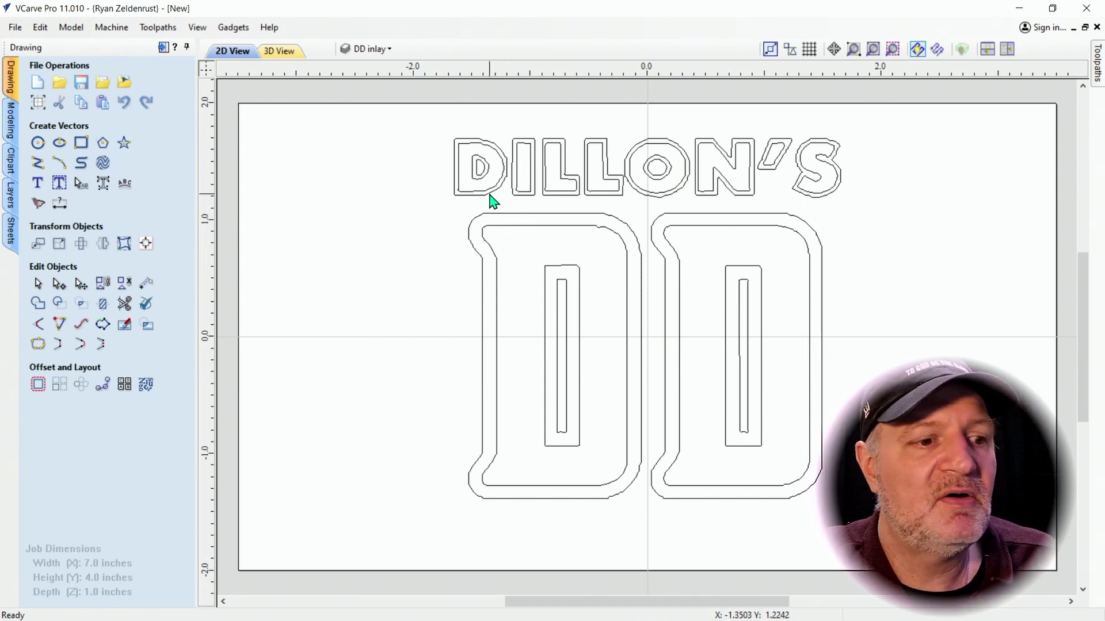
Undo the extra offset outlines, leaving single outlines of DILLON'S and DD.
key(ctrl+z)
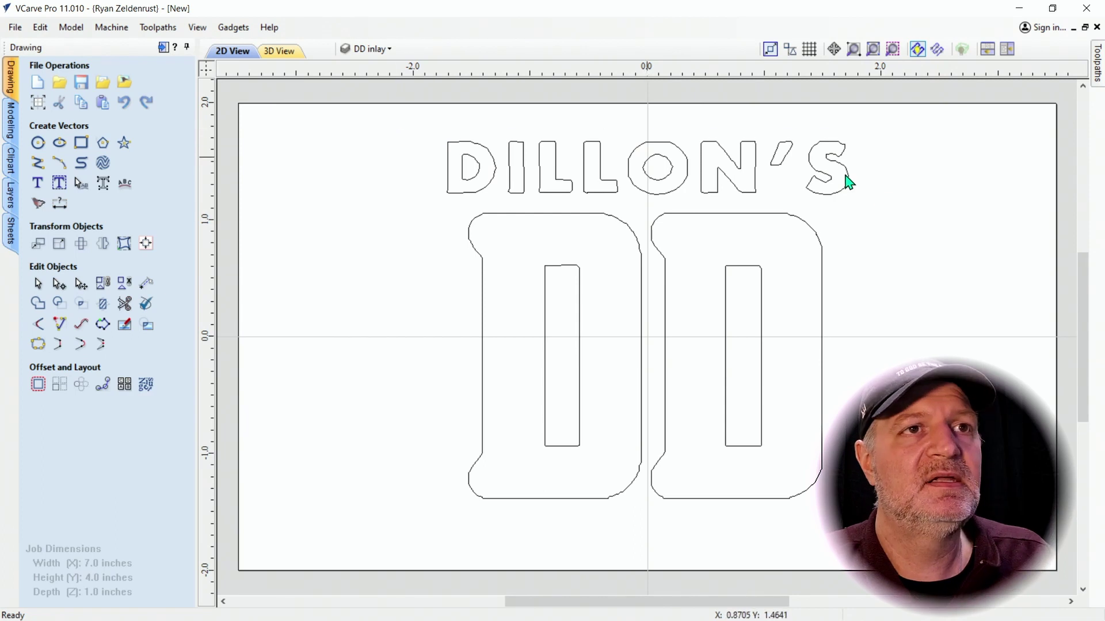
drag(964, 454, 964, 455)
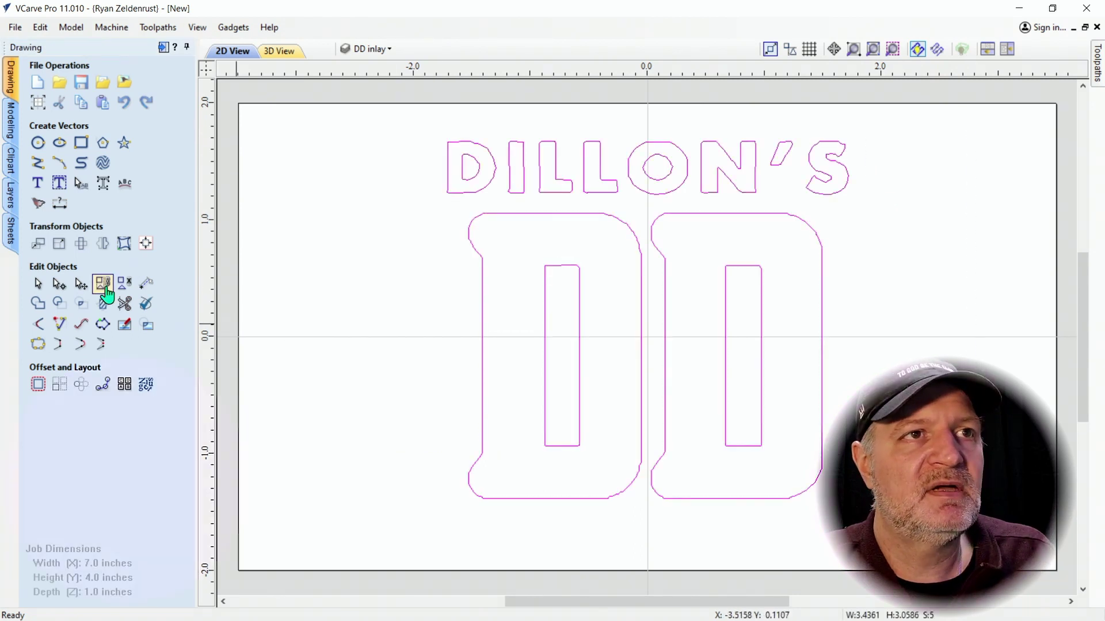
click(296, 275)
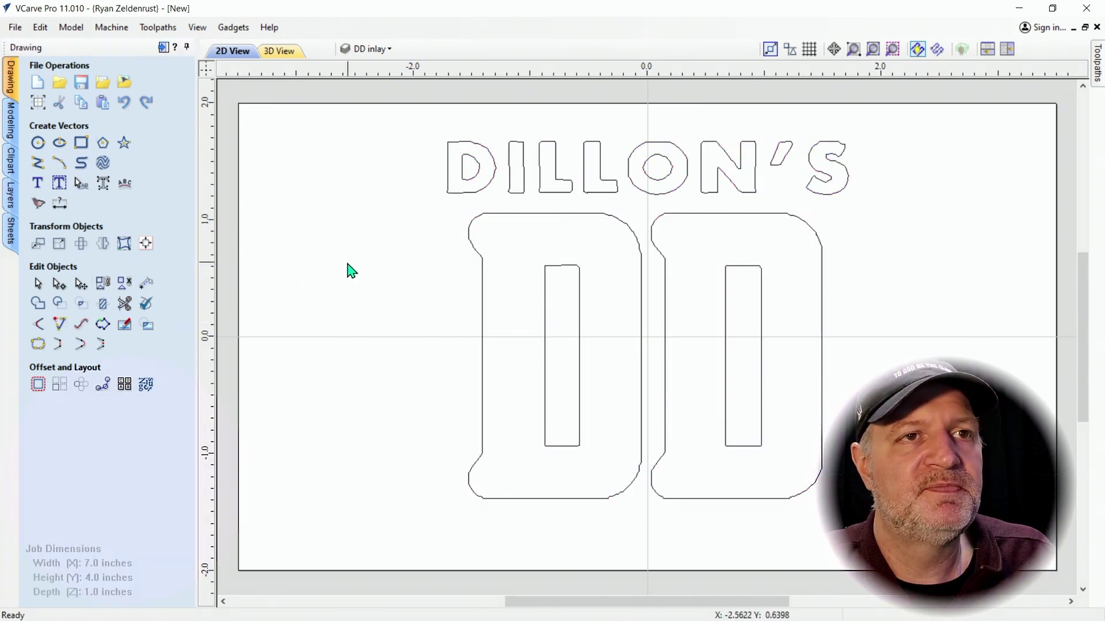
Confirm the 1.0 inch material thickness in Material Setup.
click(163, 47)
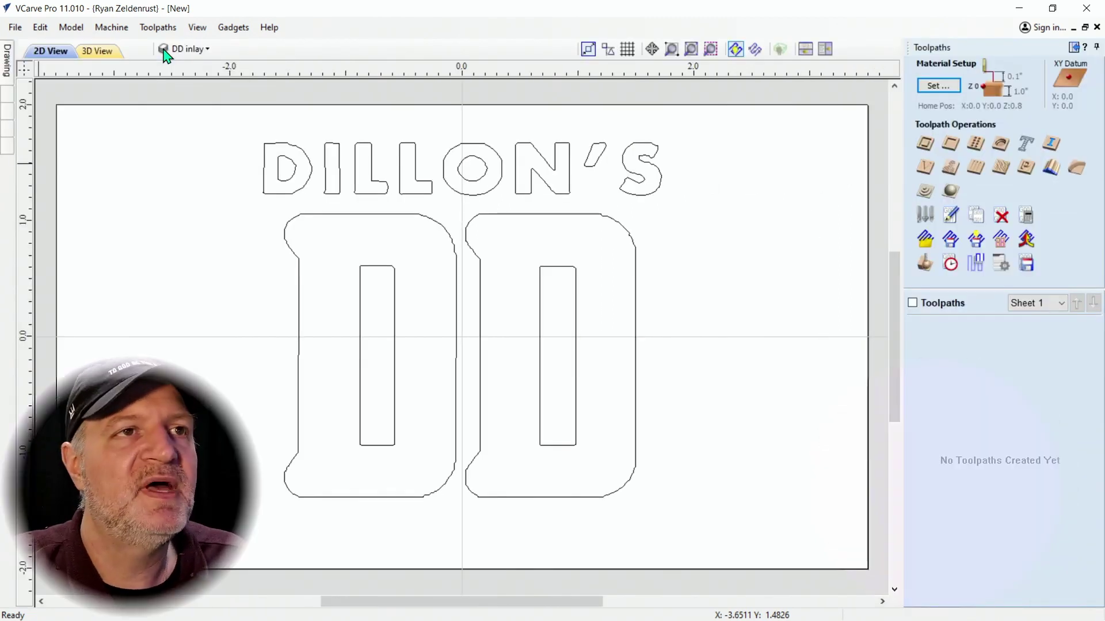
click(946, 87)
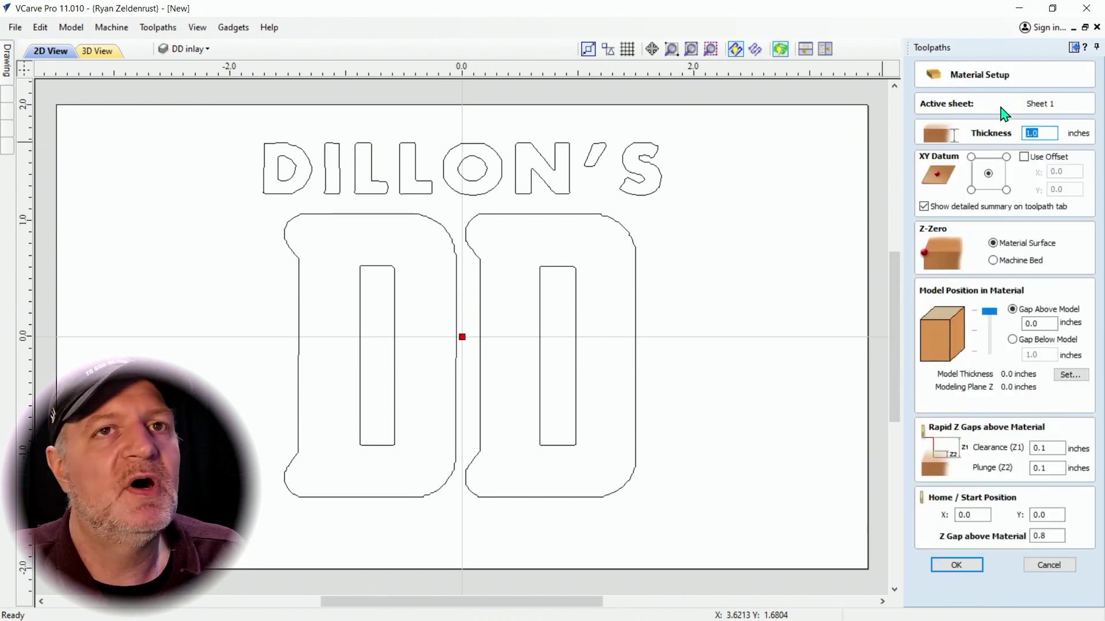
click(957, 565)
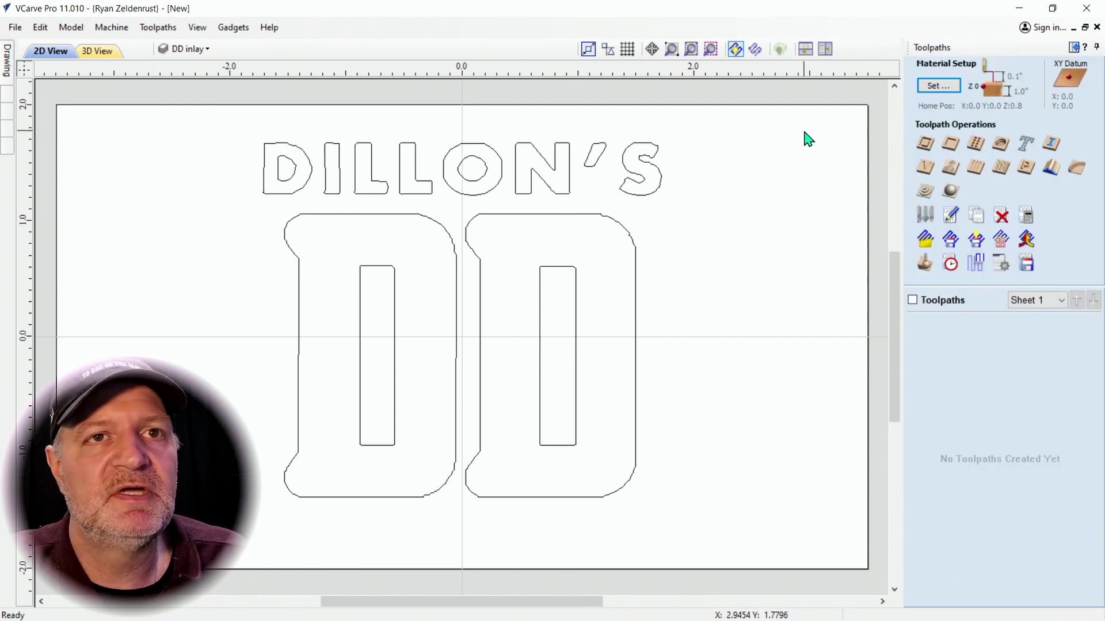
Calculate the 0.18 inch pocket toolpath 'DD inlay 1/8 em and 1/16 em' on all letter outlines.
click(951, 145)
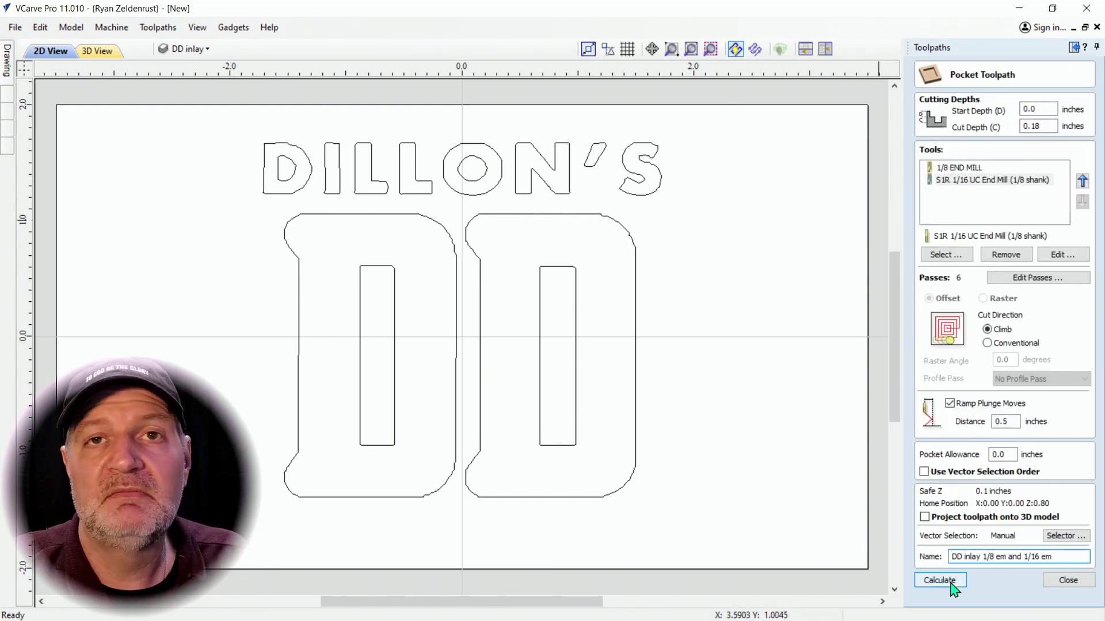
click(950, 582)
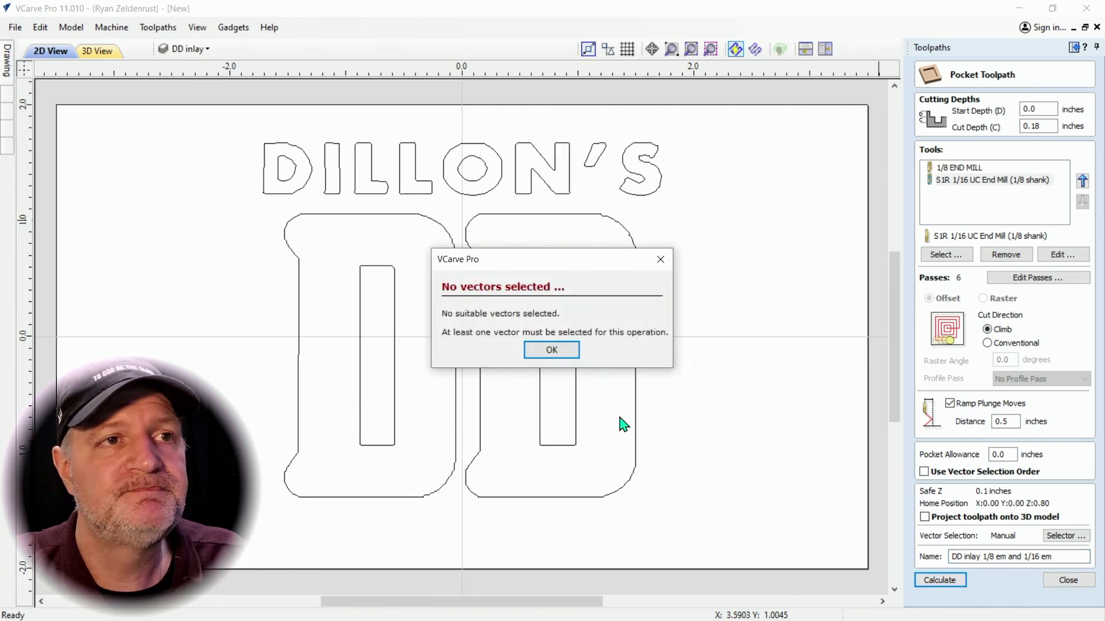
click(547, 352)
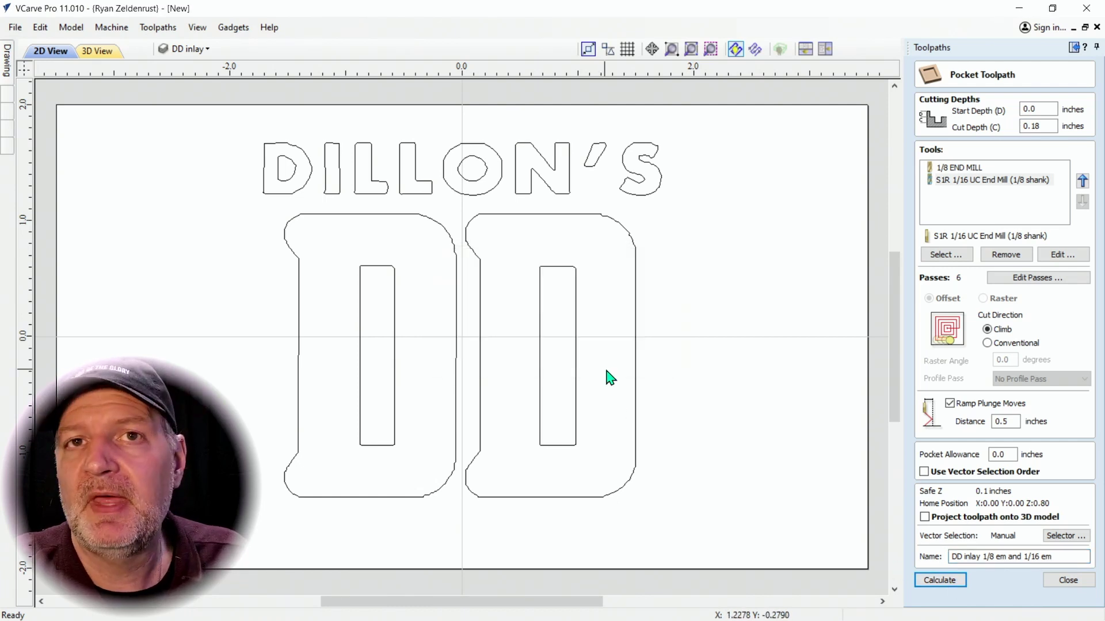
click(635, 378)
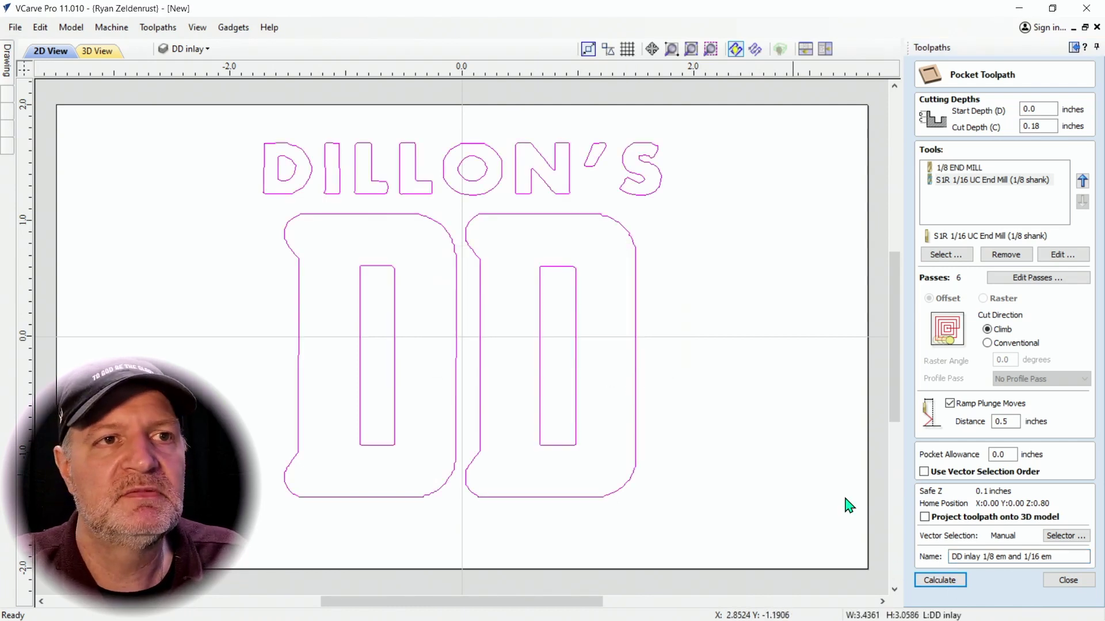
click(951, 589)
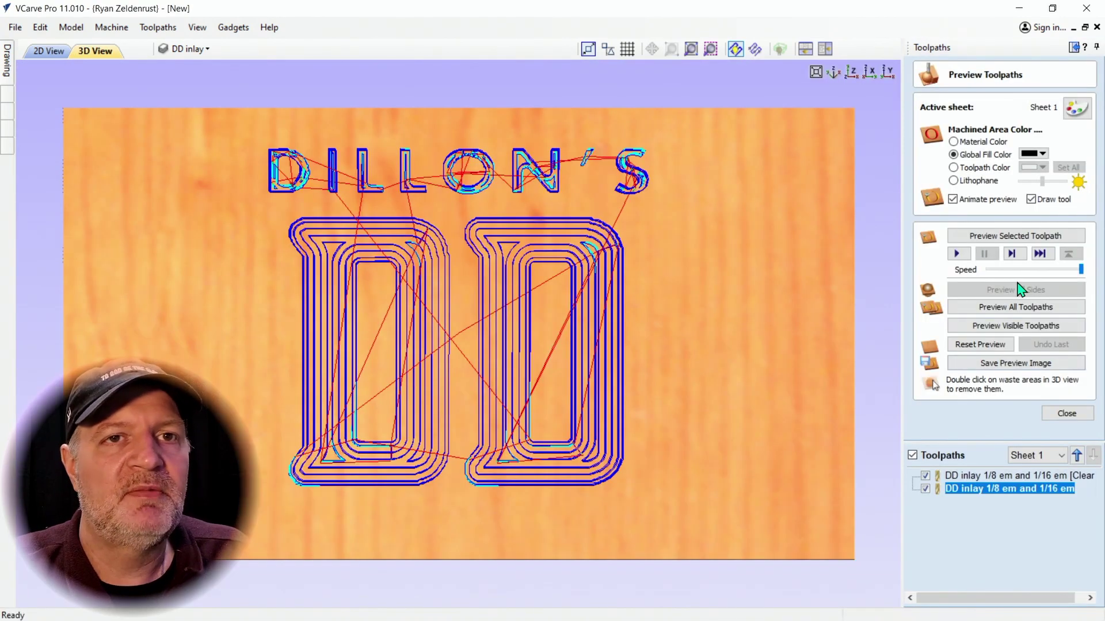
Simulate all toolpaths in 3D, tilt the board to inspect the carved letters, then close.
click(985, 309)
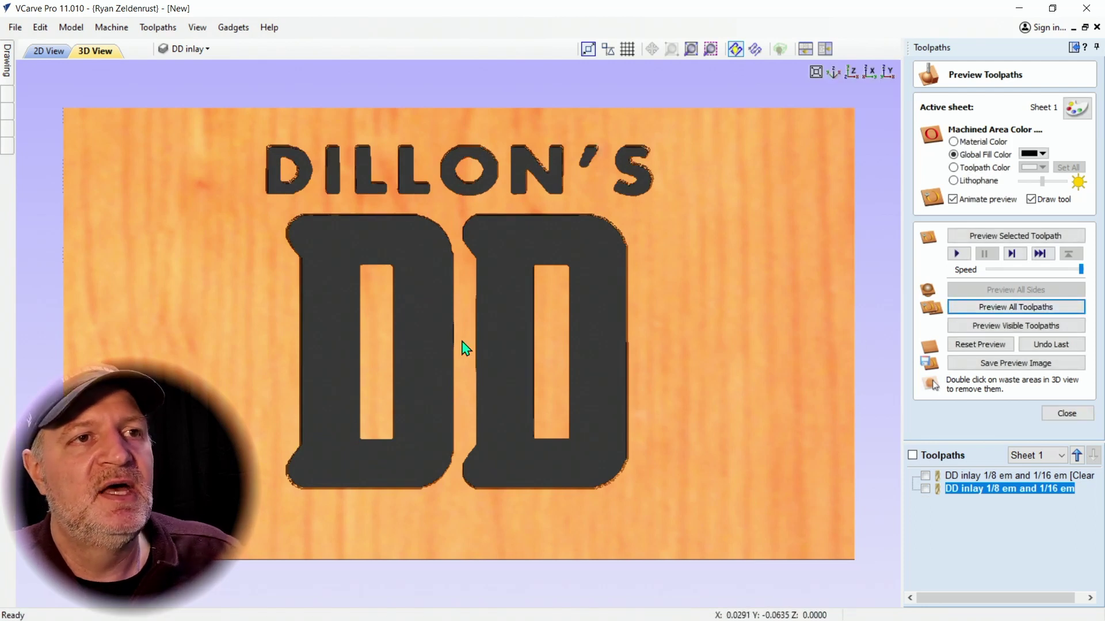
drag(457, 360, 434, 330)
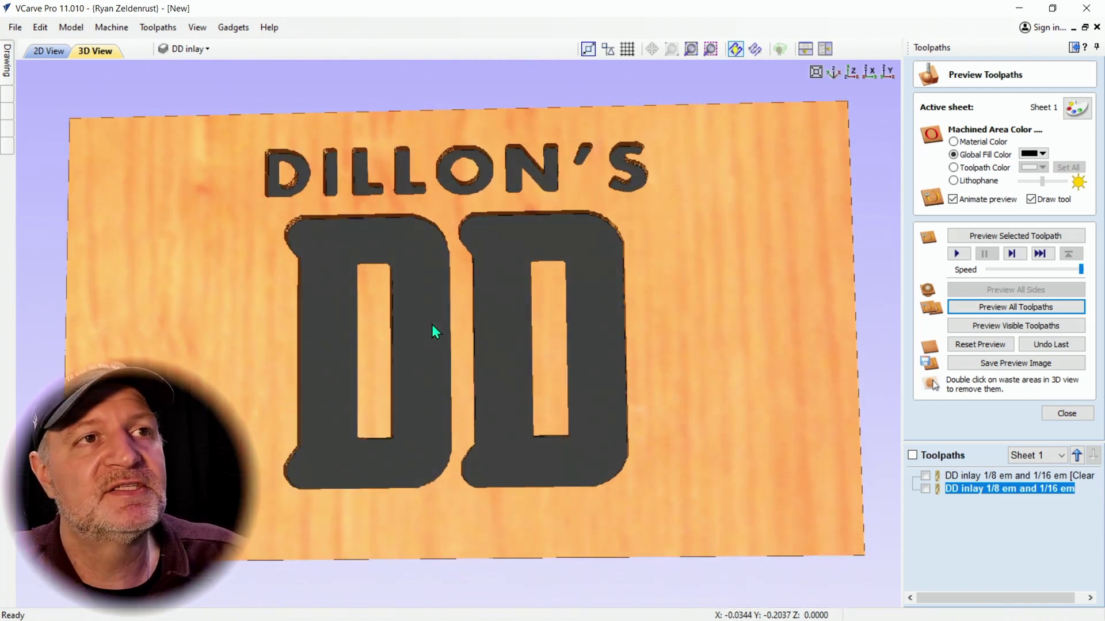
click(1074, 415)
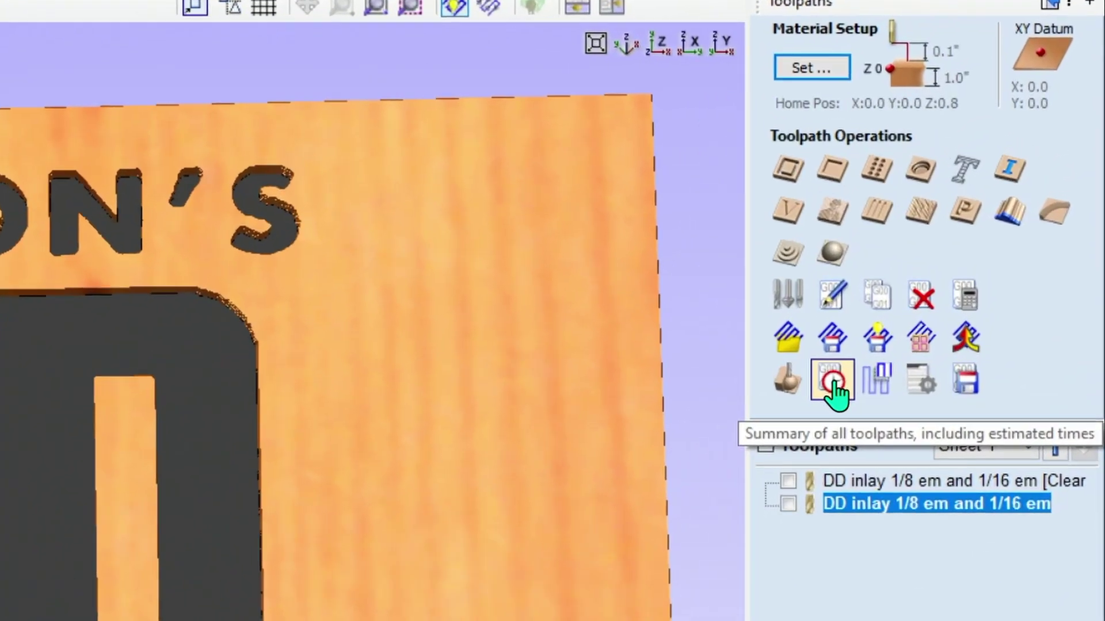
click(951, 265)
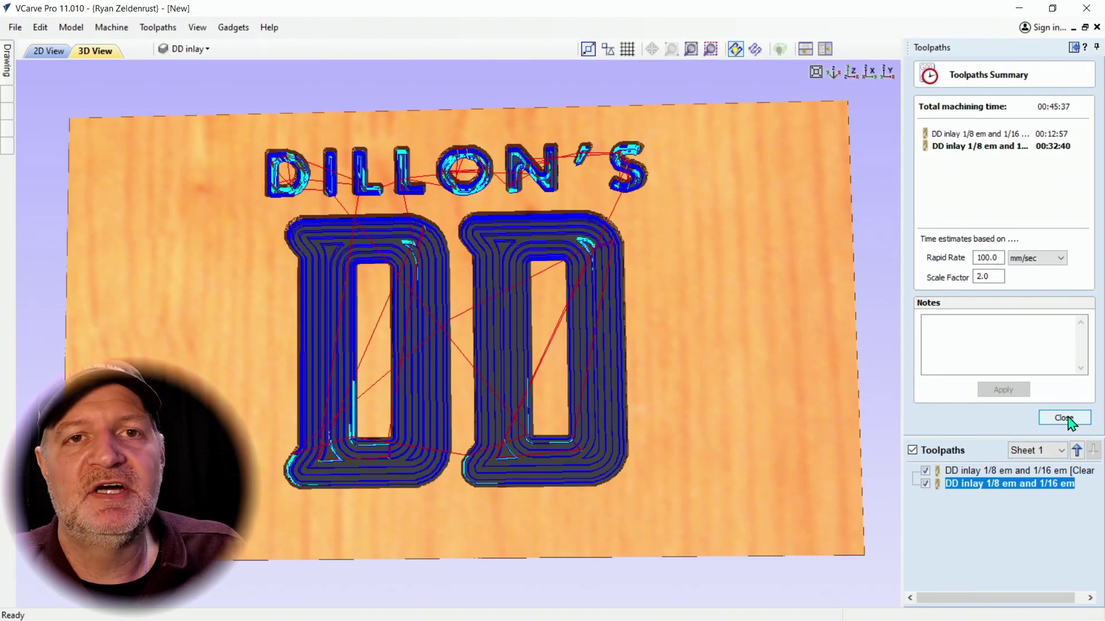
click(1064, 418)
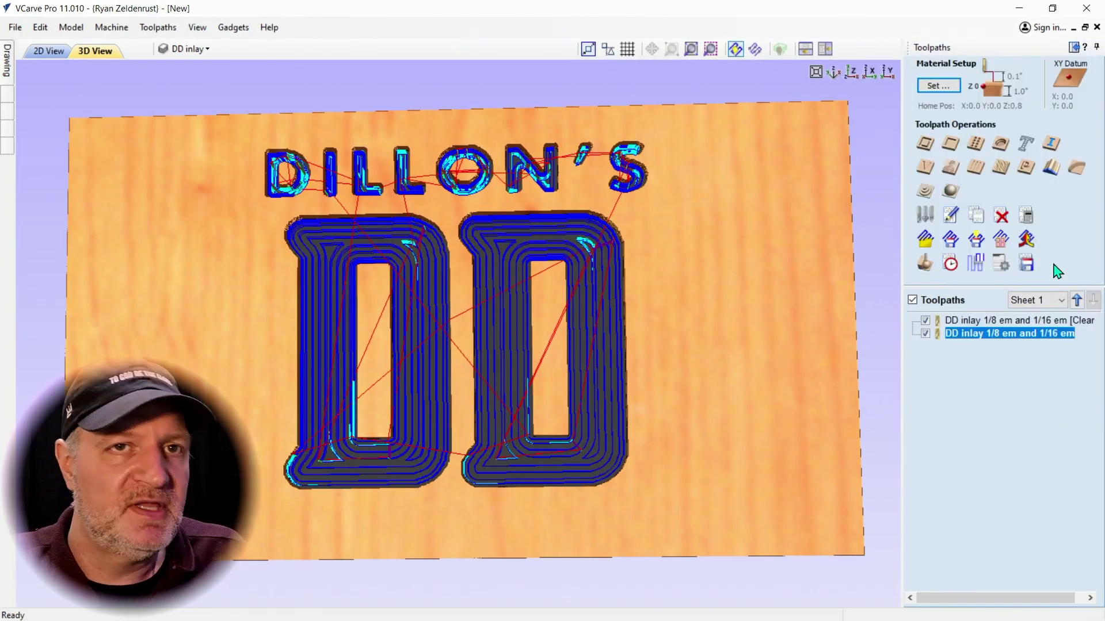